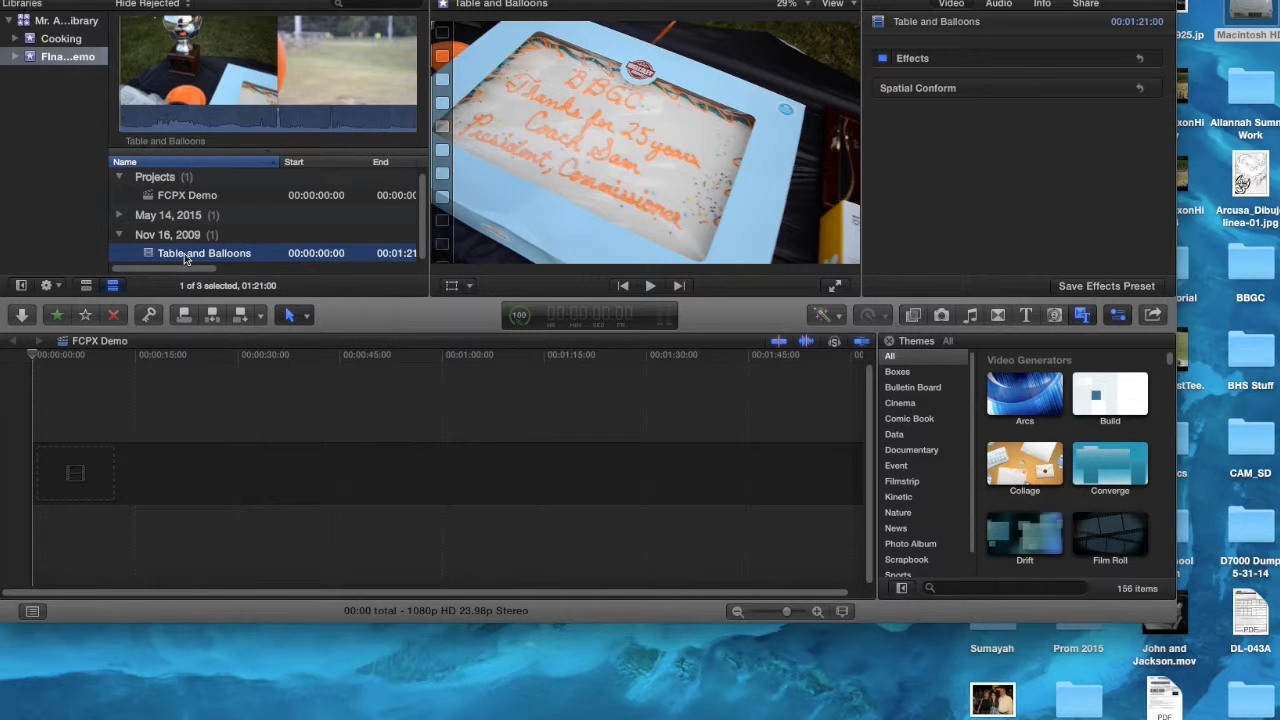
# Step: Expand the May 14, 2015 group and select the full range of the "Behind-the-Scenes of the" clip
pyautogui.click(119, 215)
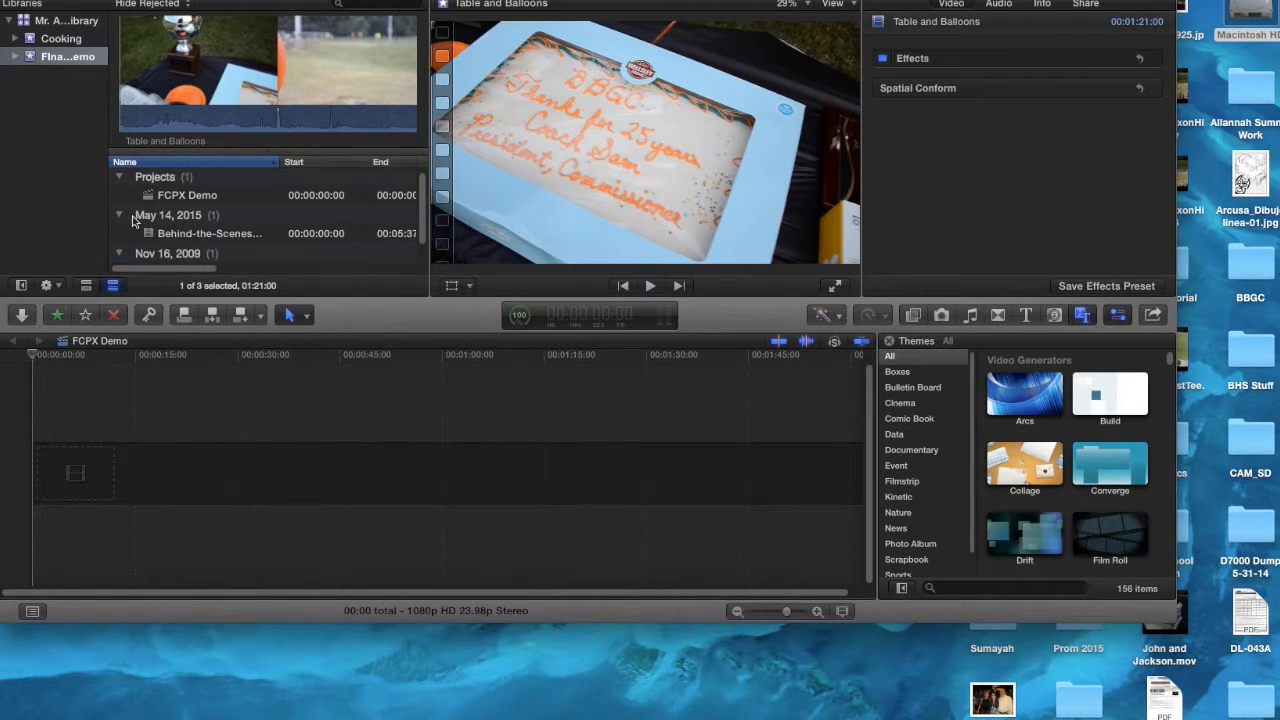
pyautogui.click(182, 235)
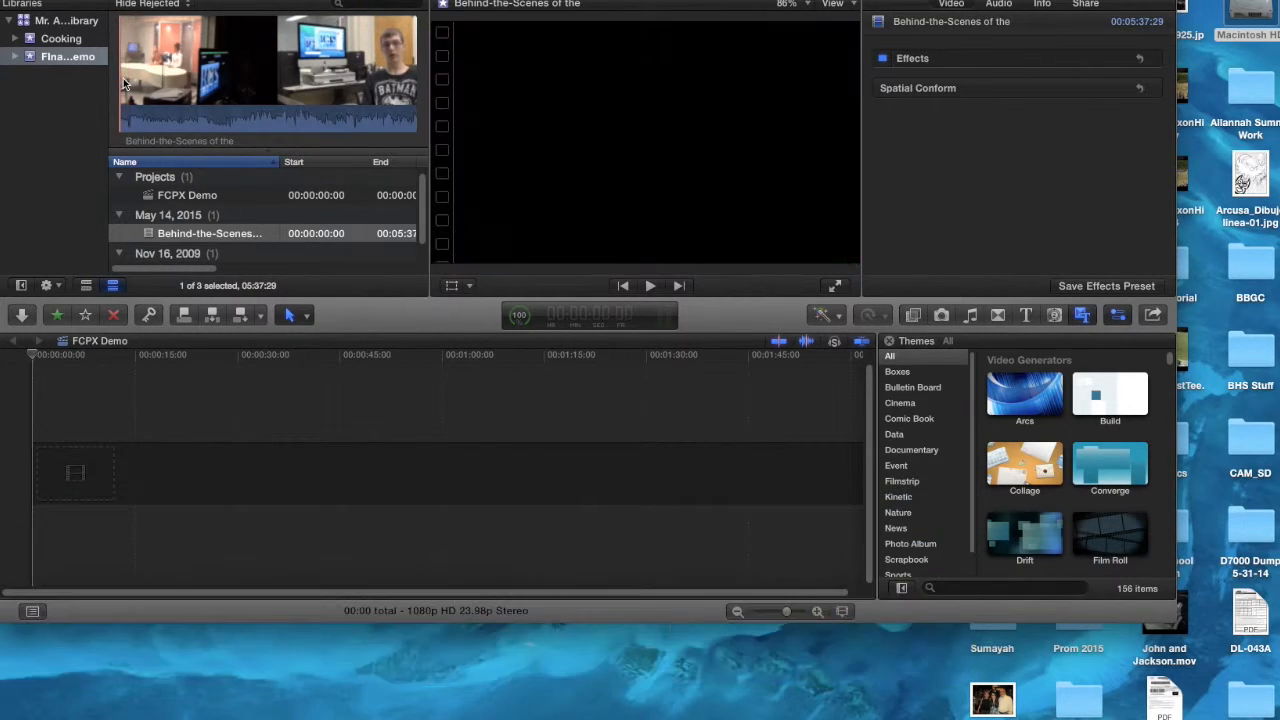
pyautogui.click(152, 231)
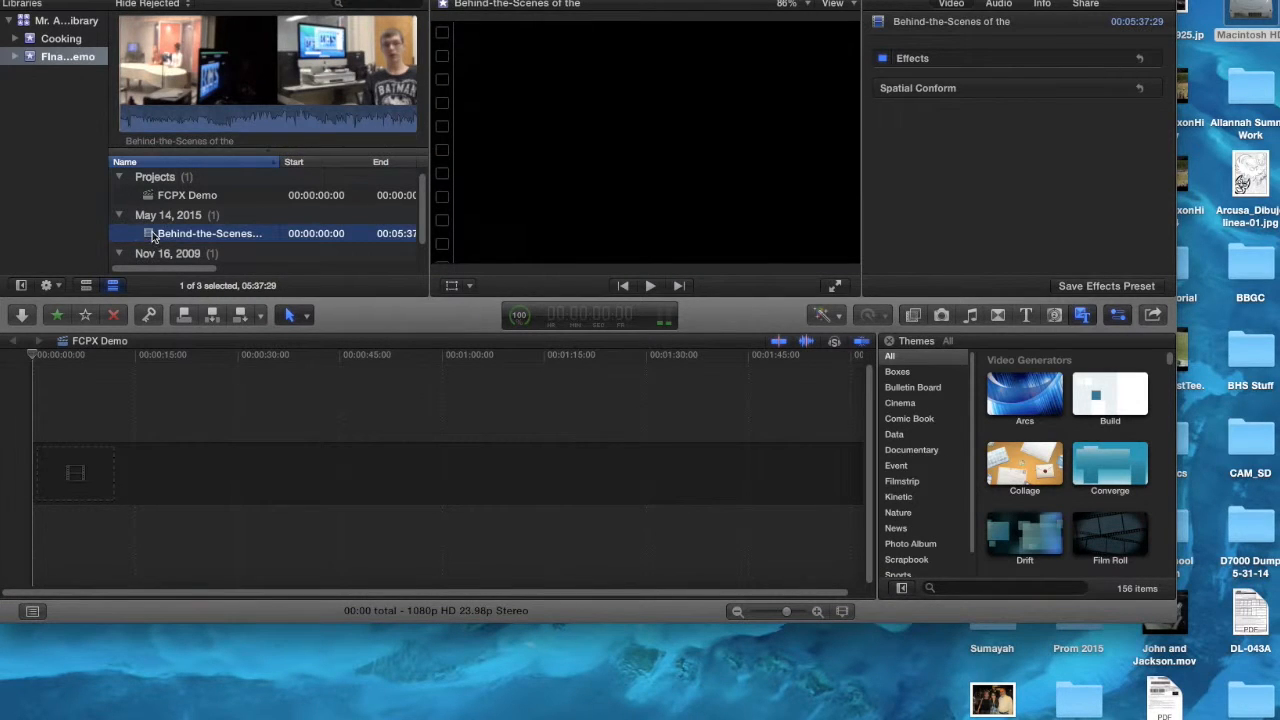
pyautogui.click(143, 85)
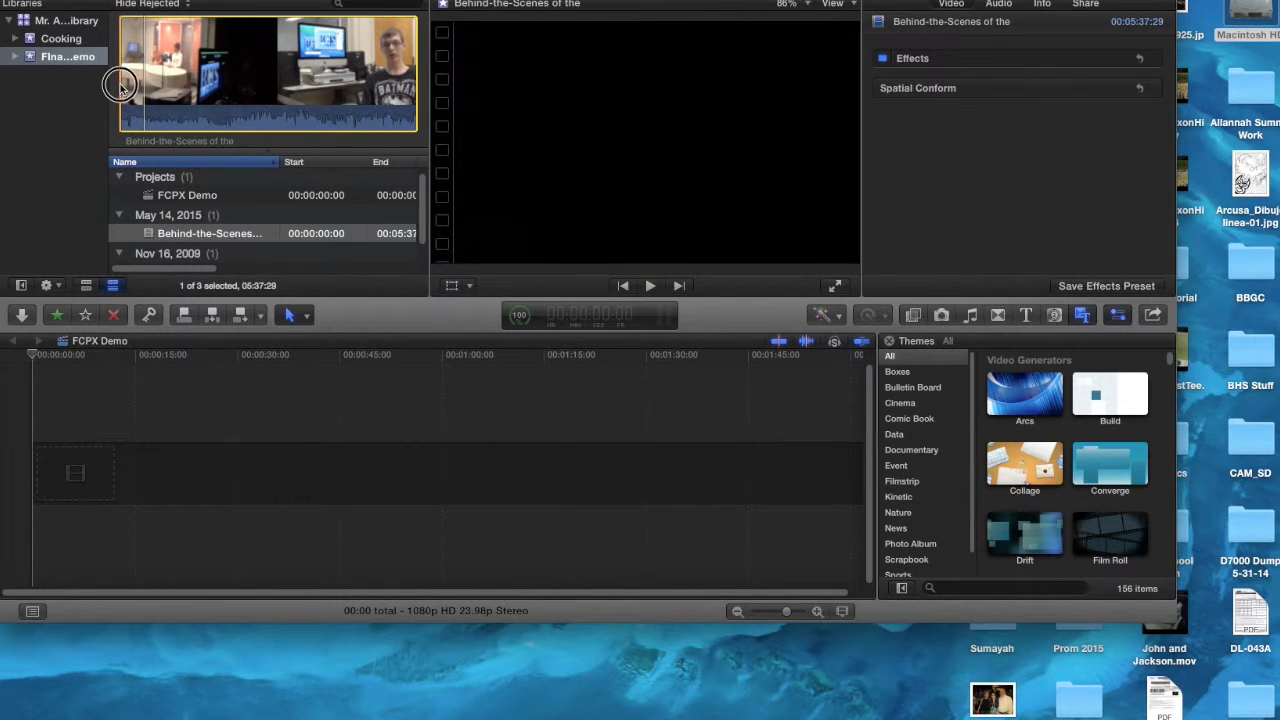
pyautogui.click(126, 86)
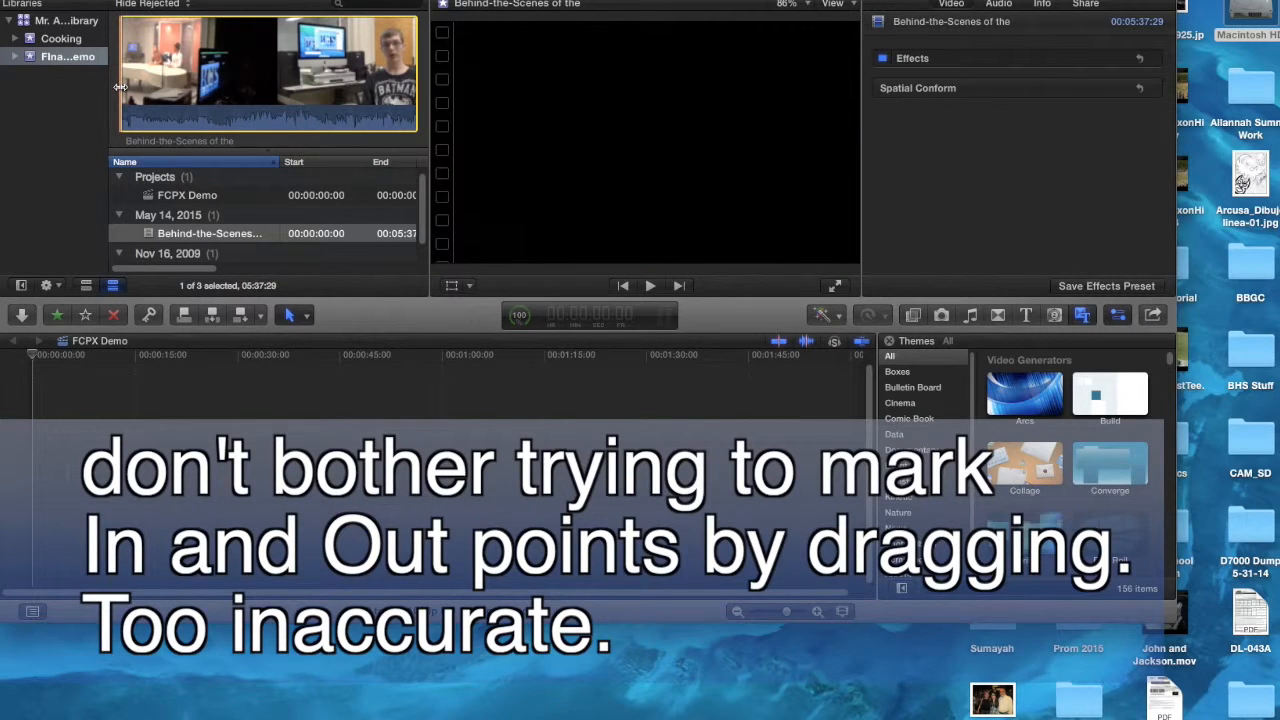
pyautogui.moveTo(120, 87); pyautogui.dragTo(119, 87)
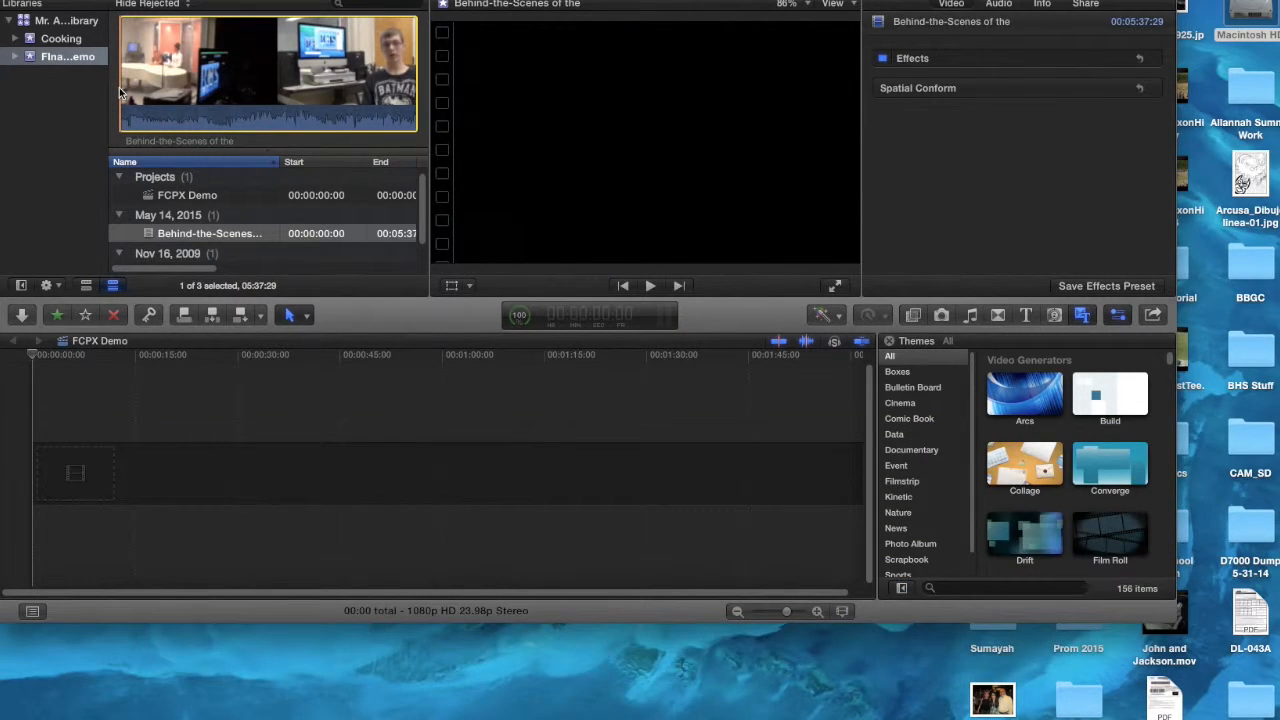
# Step: Mark the Behind-the-Scenes clip's out point at 20:16 and add the marked range to the start of the FCPX Demo timeline
pyautogui.press('space')
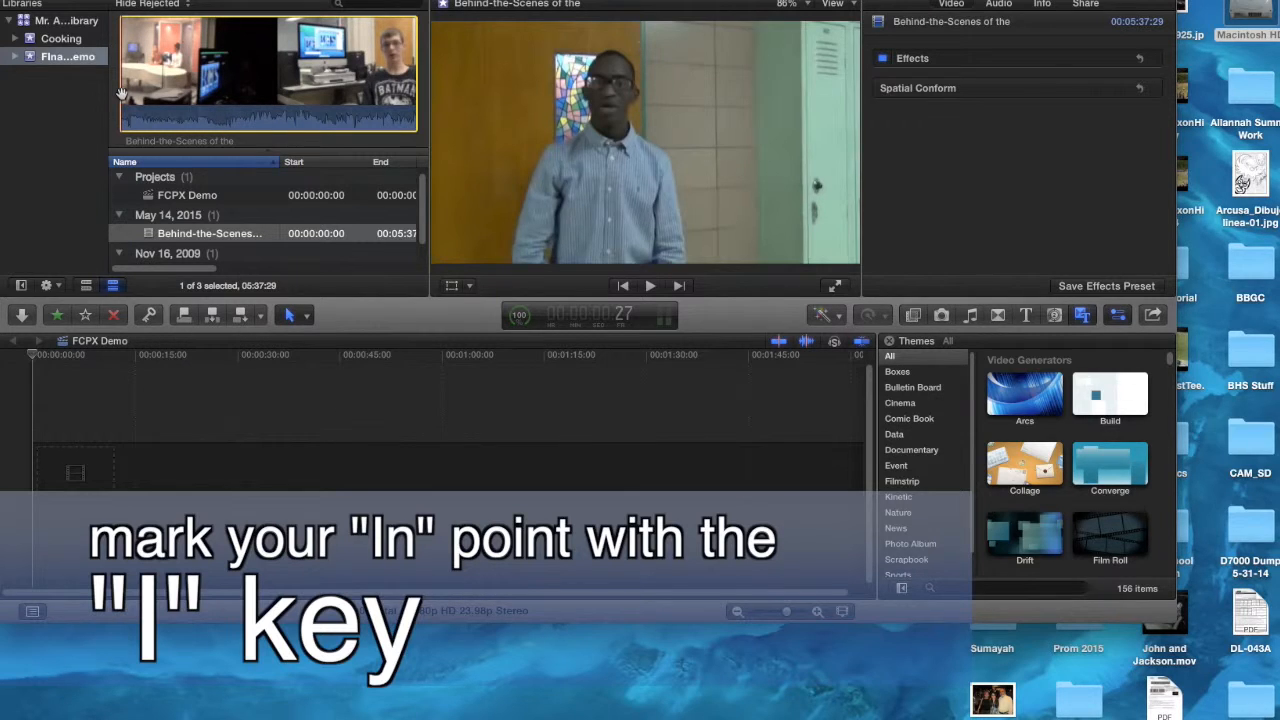
pyautogui.press('space')
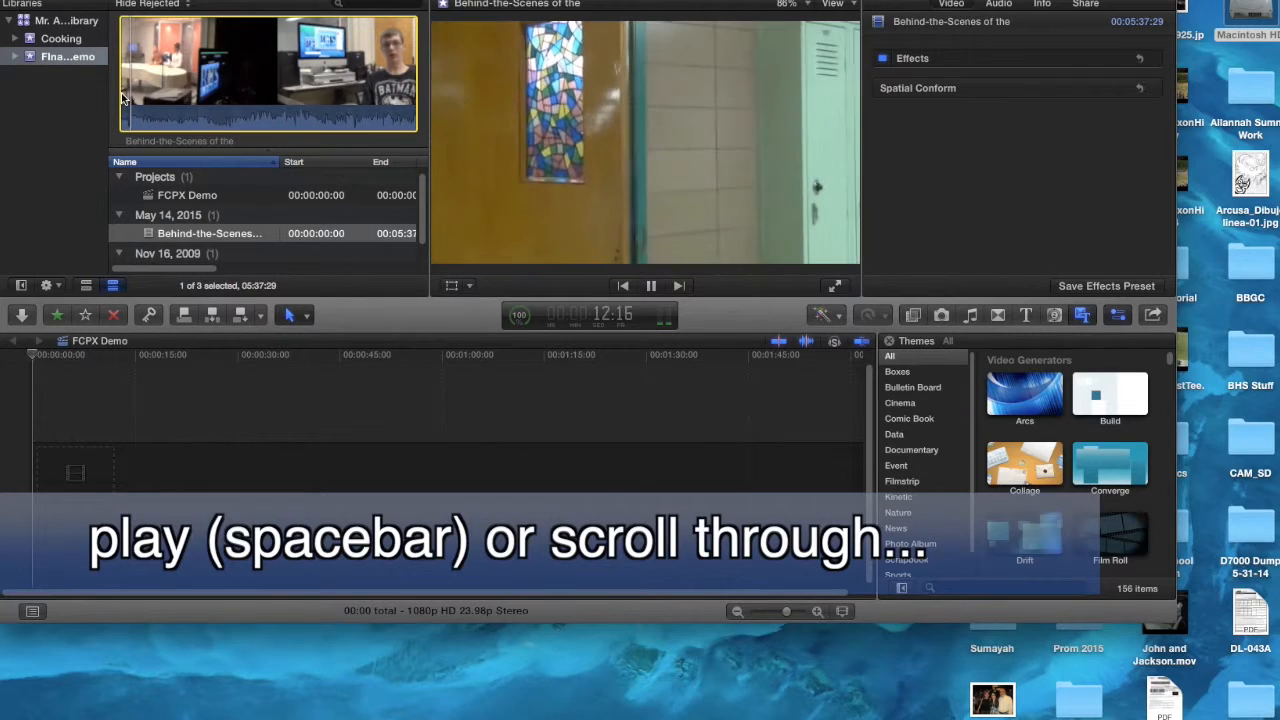
pyautogui.press('space')
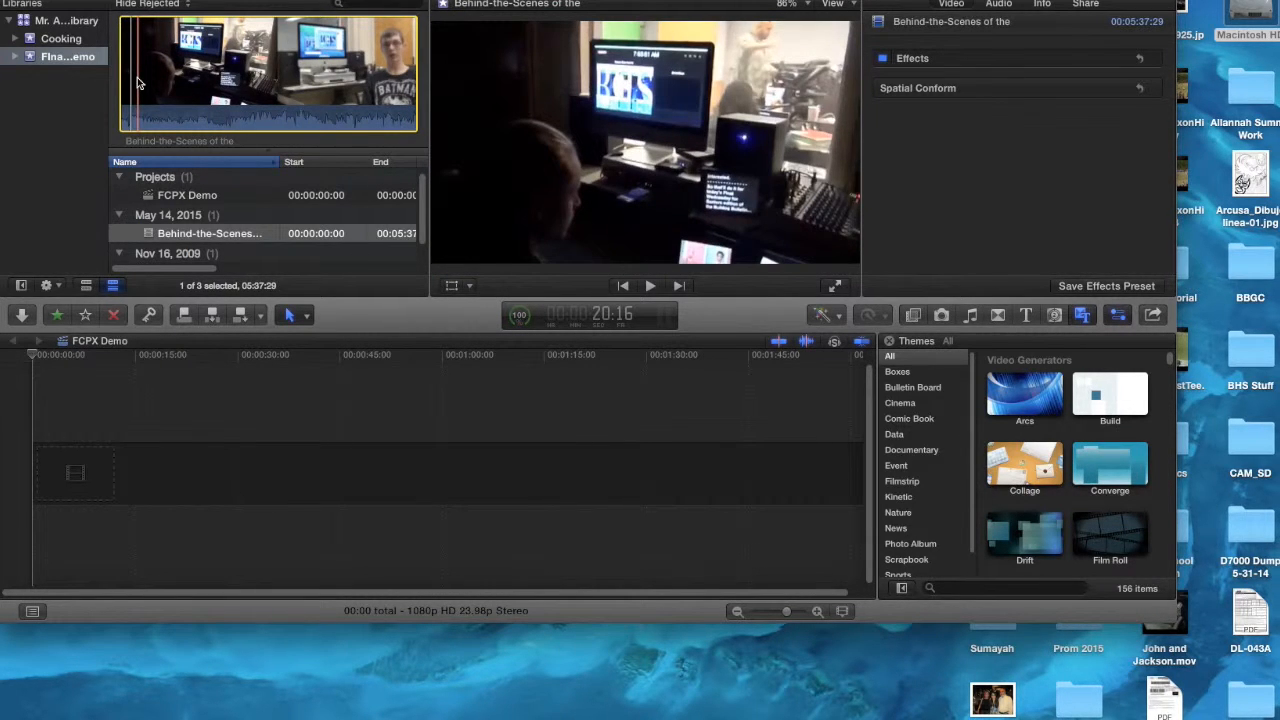
pyautogui.press('o')
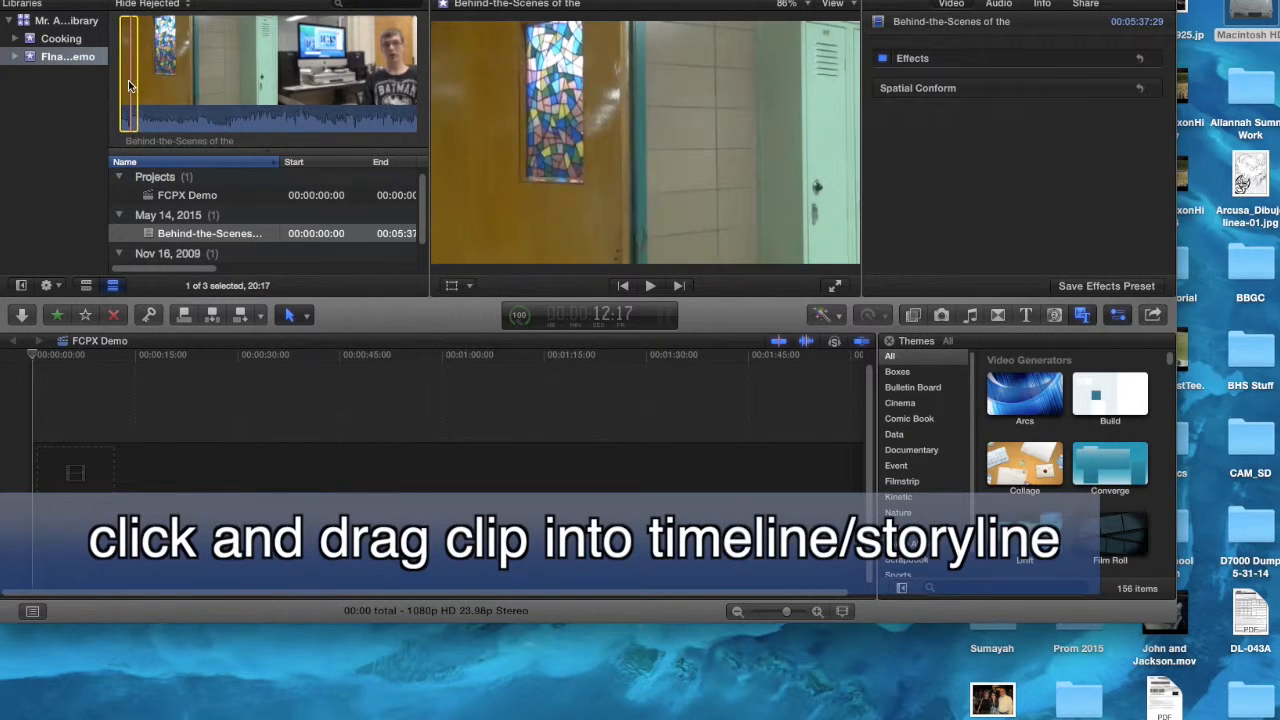
pyautogui.moveTo(126, 78); pyautogui.dragTo(31, 474)
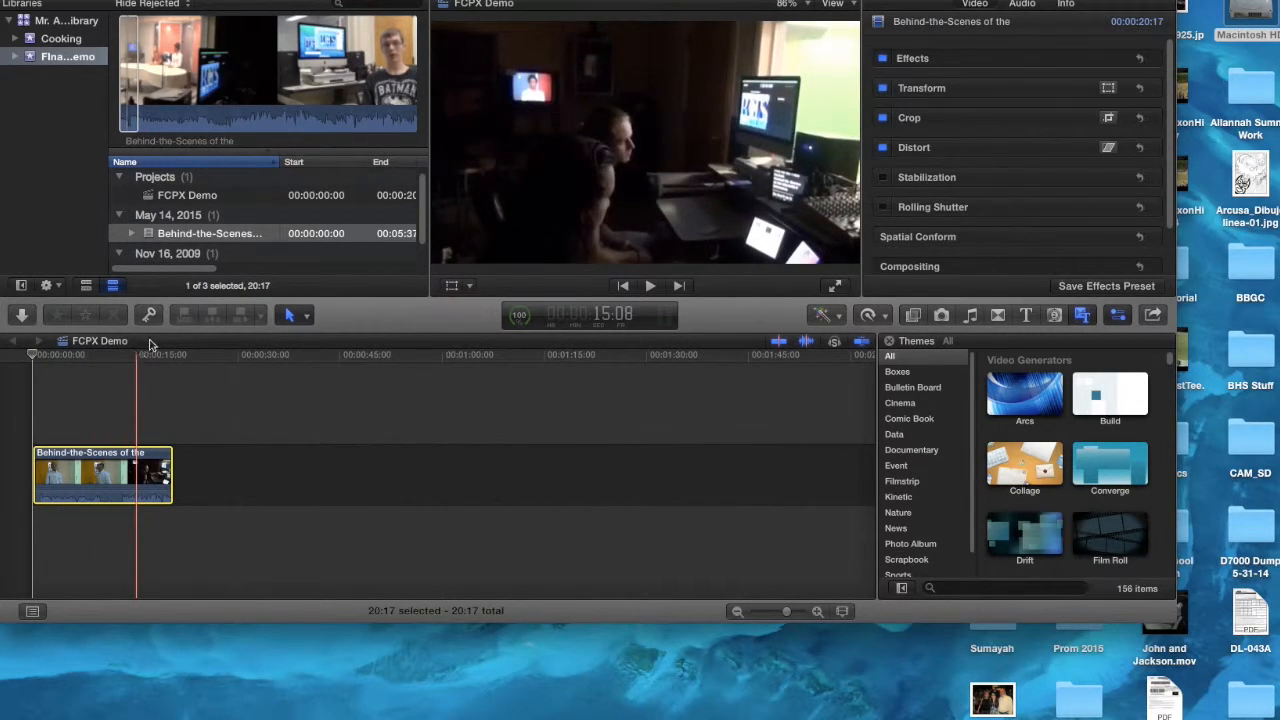
# Step: Preview the FCPX Demo project and the Behind-the-Scenes source clip, ending with the playhead at 29:02 in the empty part of the timeline
pyautogui.click(170, 197)
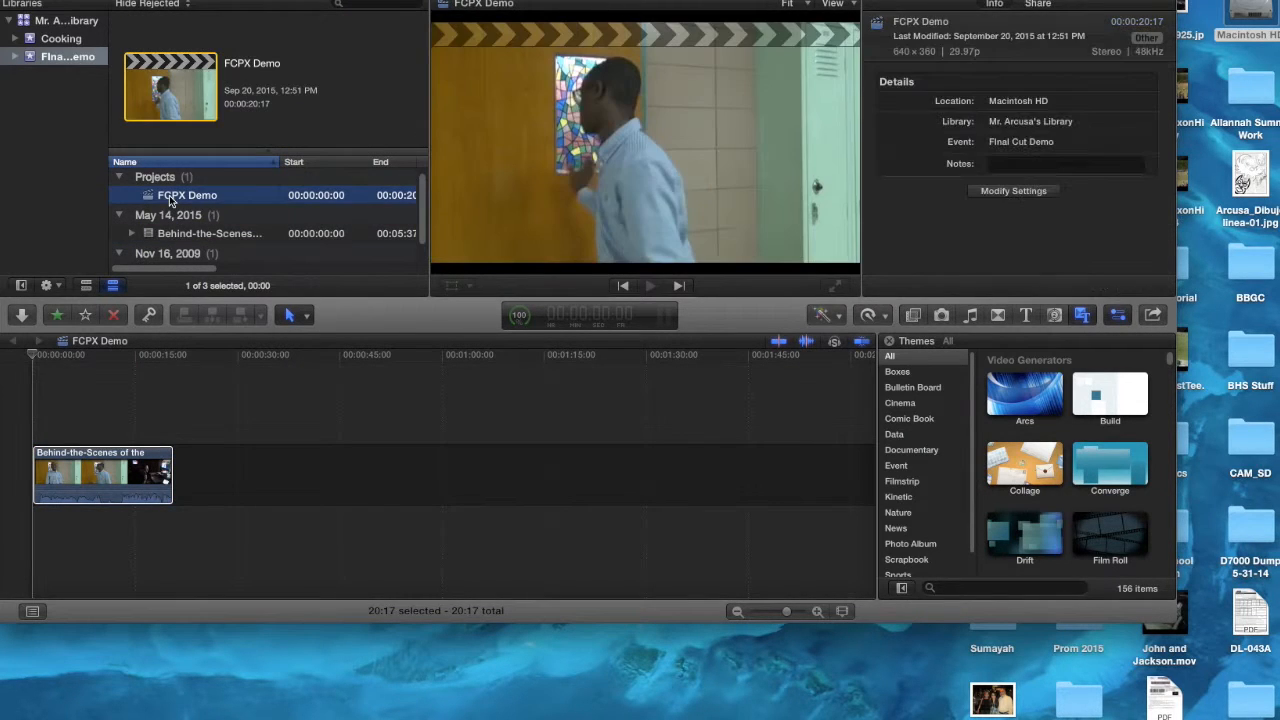
pyautogui.click(171, 234)
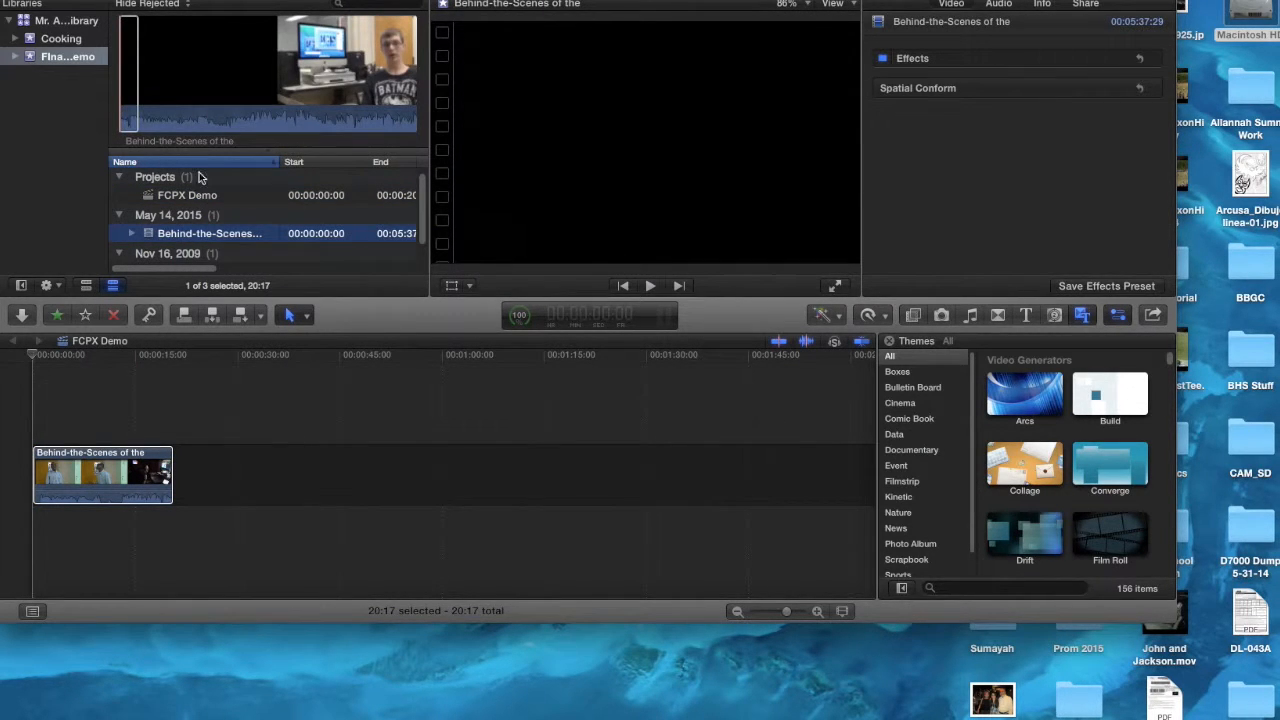
pyautogui.click(160, 78)
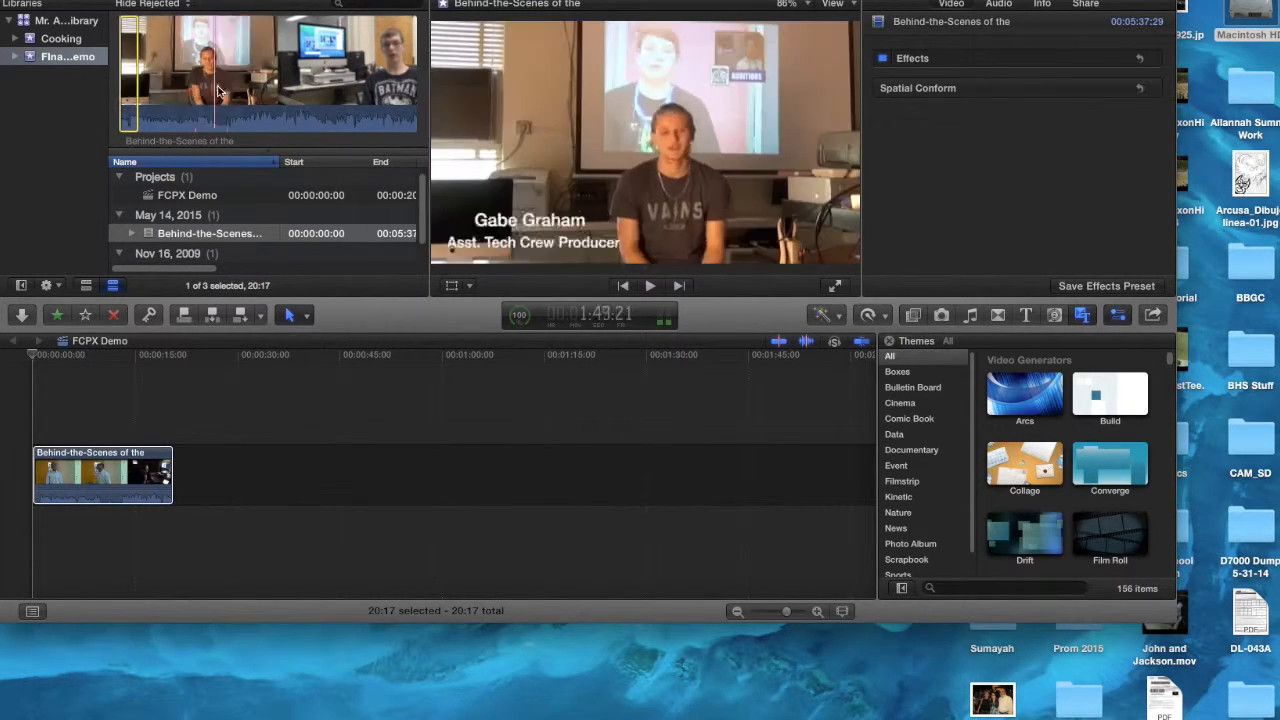
pyautogui.click(146, 360)
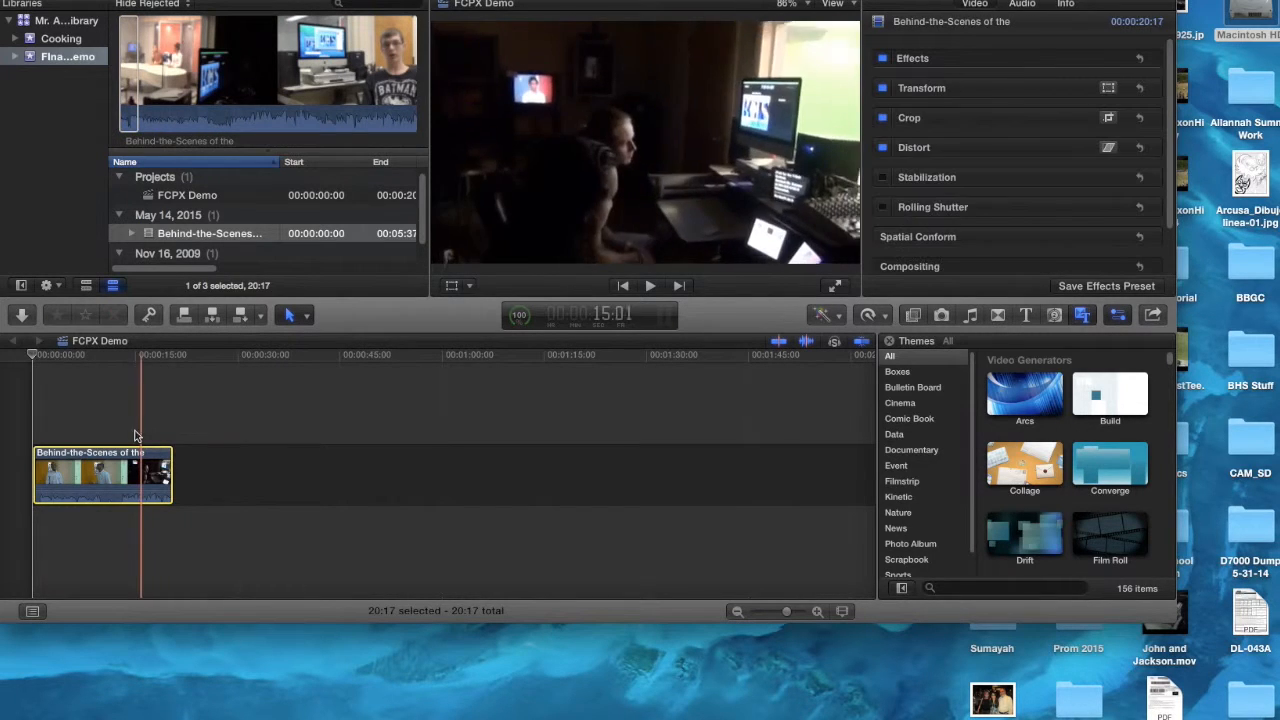
pyautogui.click(37, 362)
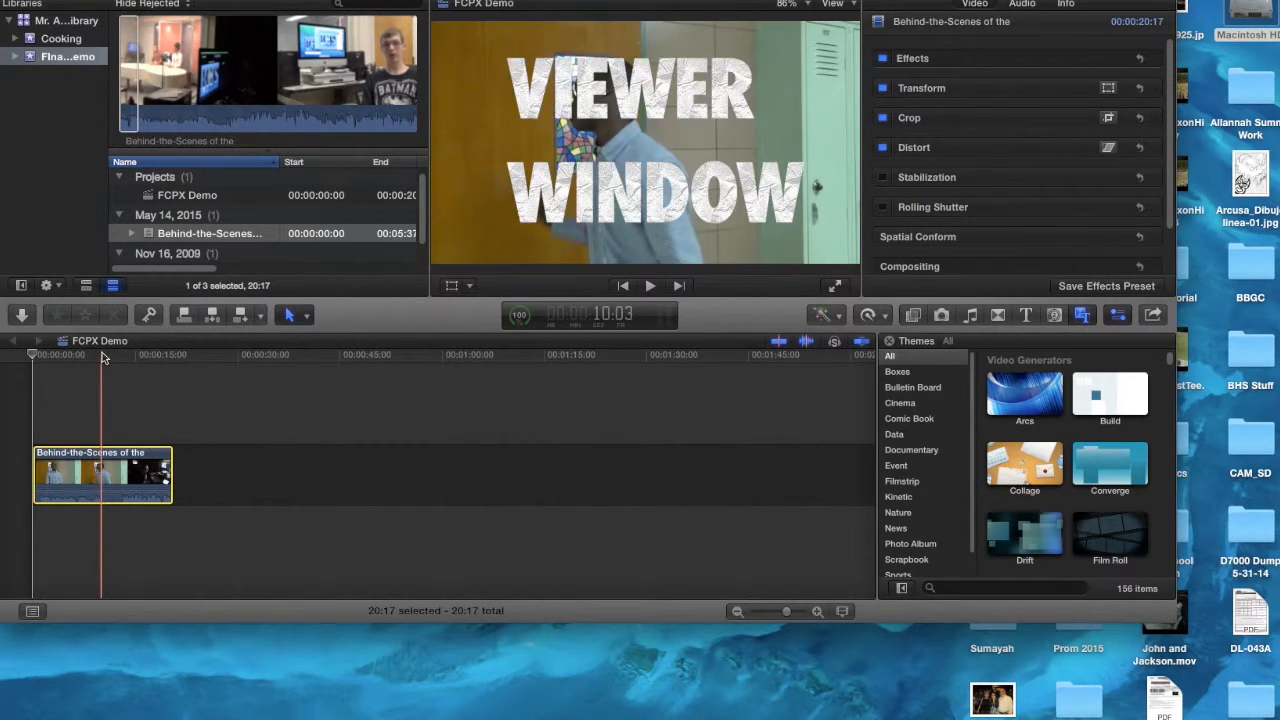
pyautogui.click(230, 356)
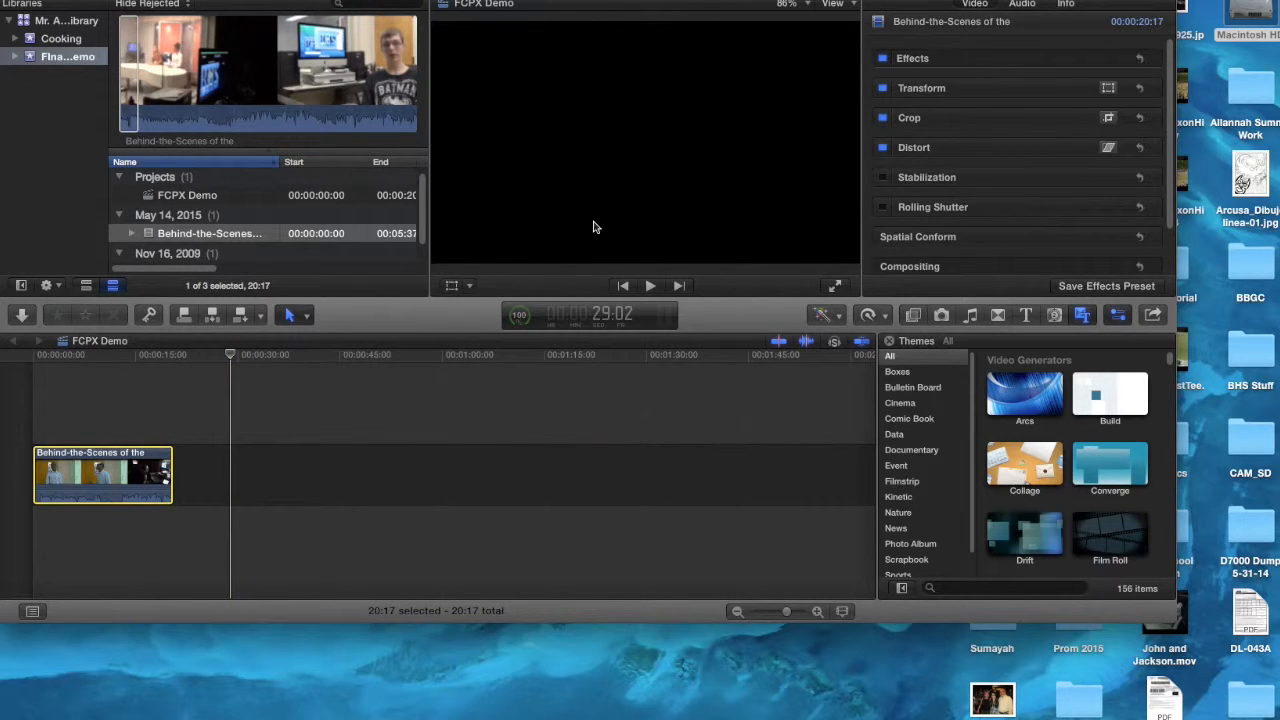
# Step: Check the source clip in the viewer and move the timeline playhead to the end of the first clip at 20:17
pyautogui.click(238, 236)
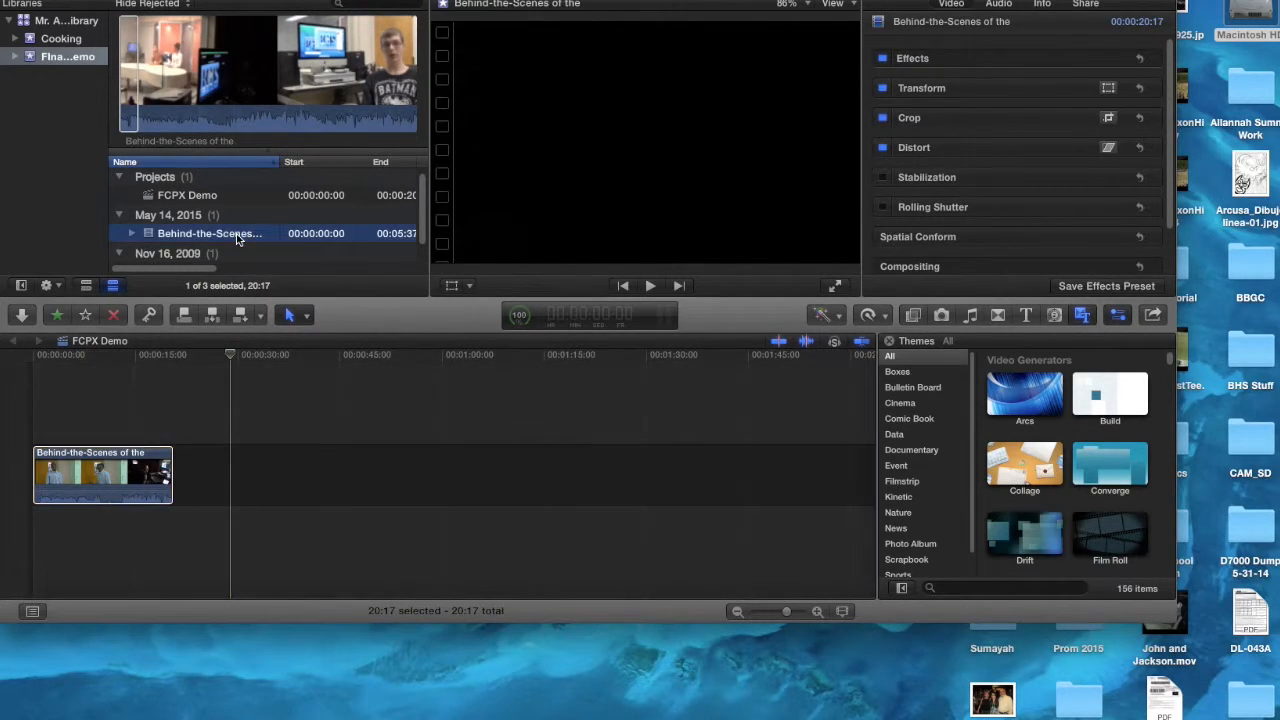
pyautogui.click(222, 89)
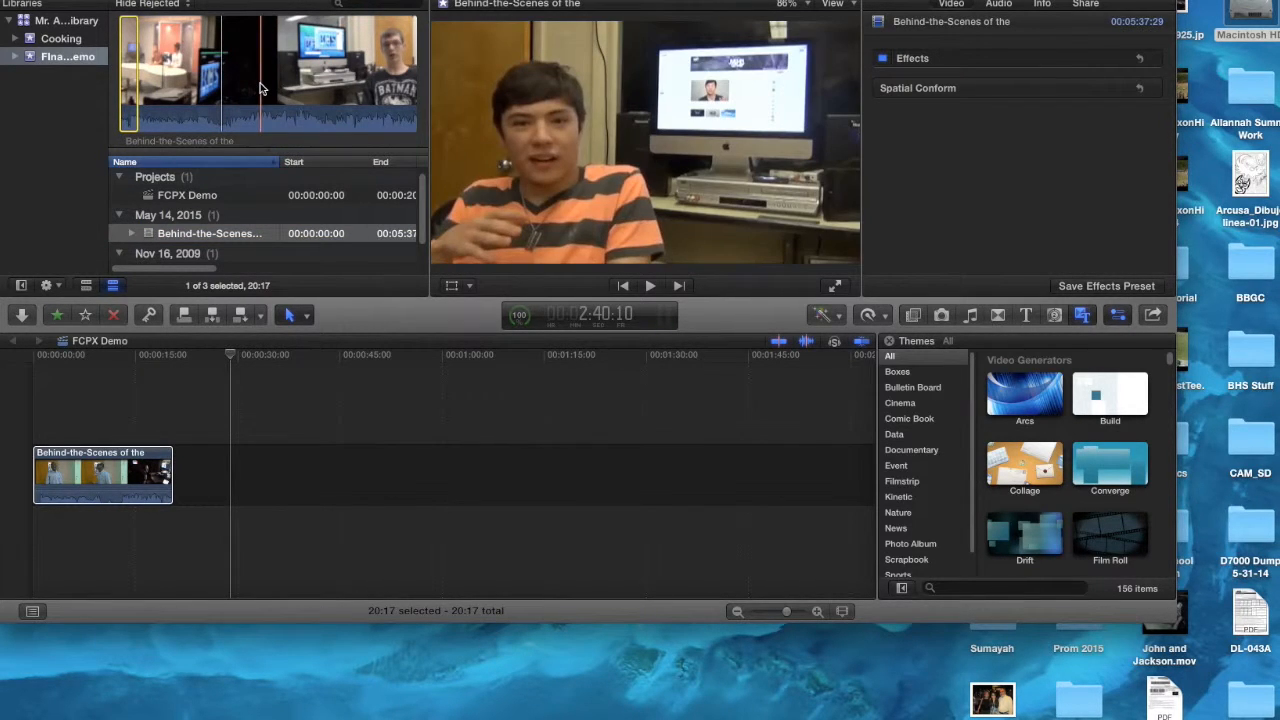
pyautogui.click(233, 358)
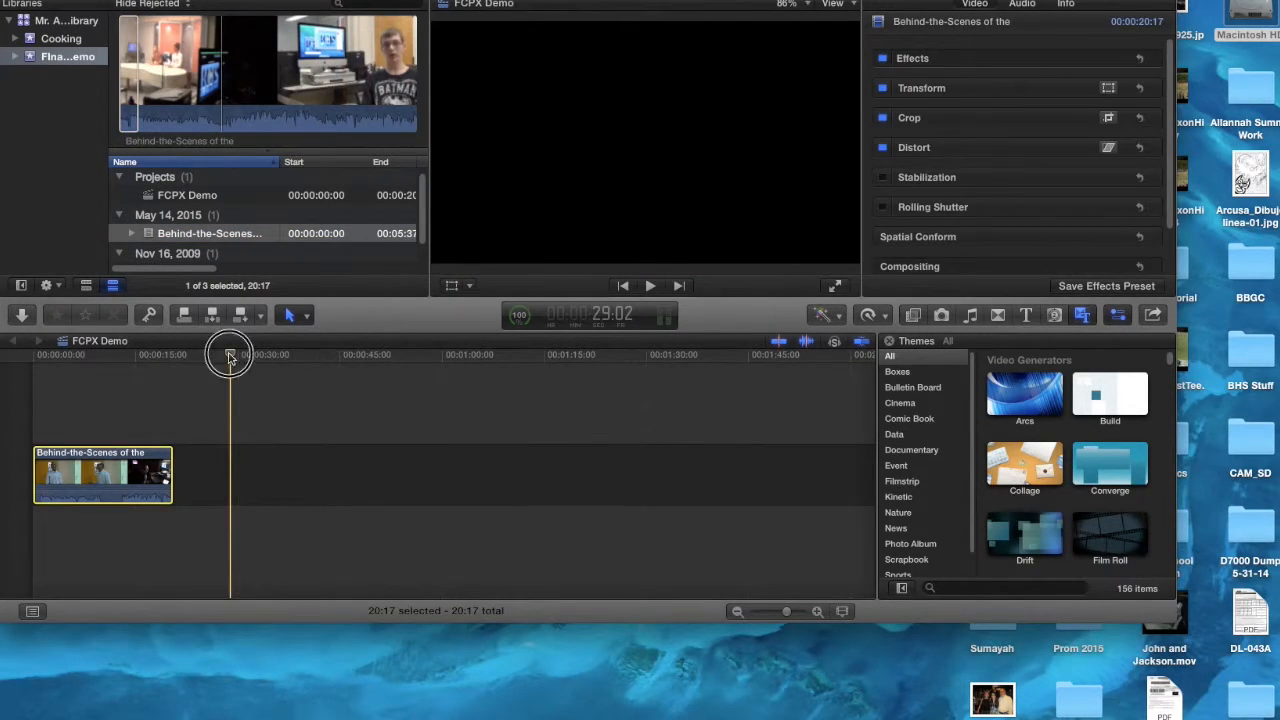
pyautogui.moveTo(229, 358); pyautogui.dragTo(172, 357)
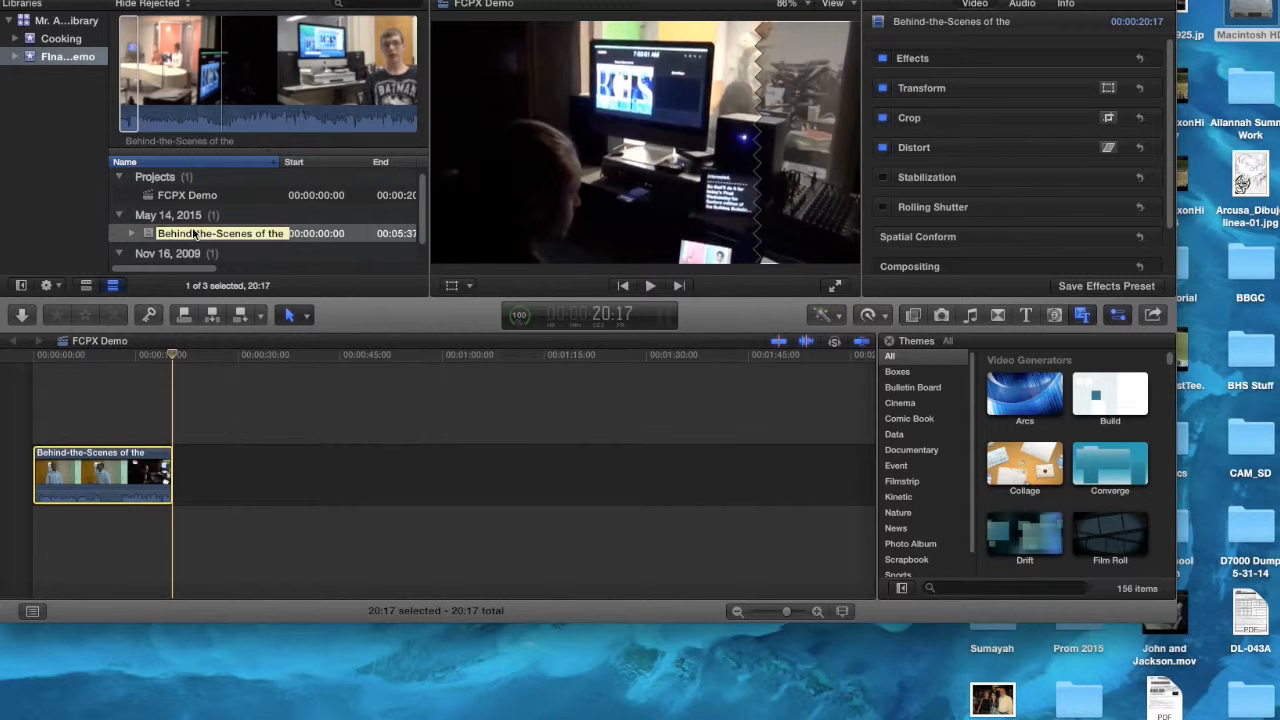
# Step: Compare the timeline frame at 9:23 with the marked range of the Behind-the-Scenes source clip
pyautogui.click(99, 357)
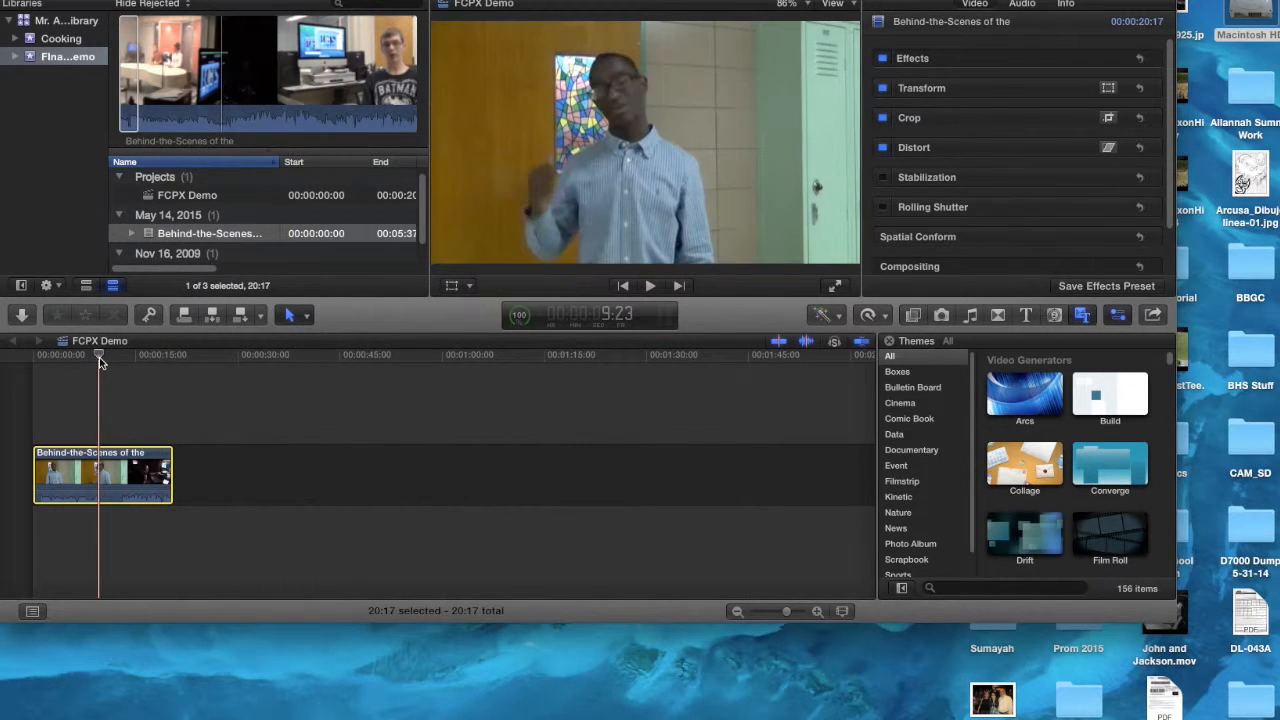
pyautogui.click(157, 231)
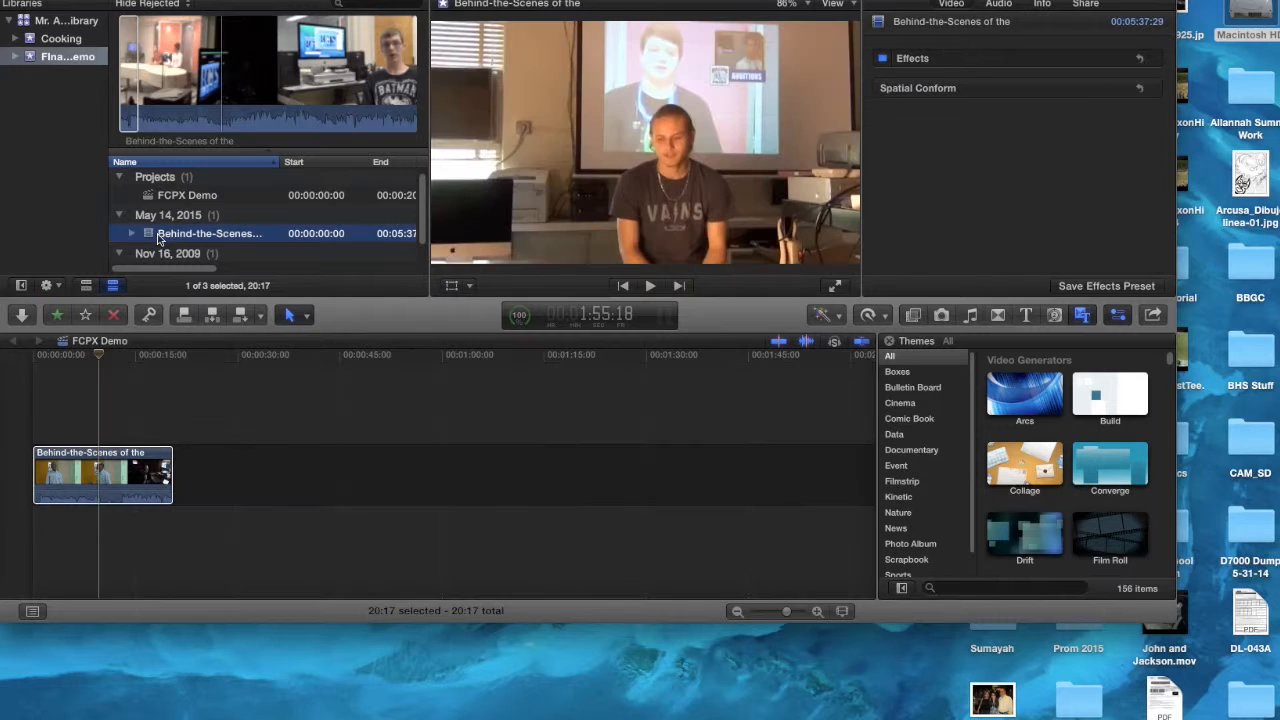
pyautogui.click(126, 90)
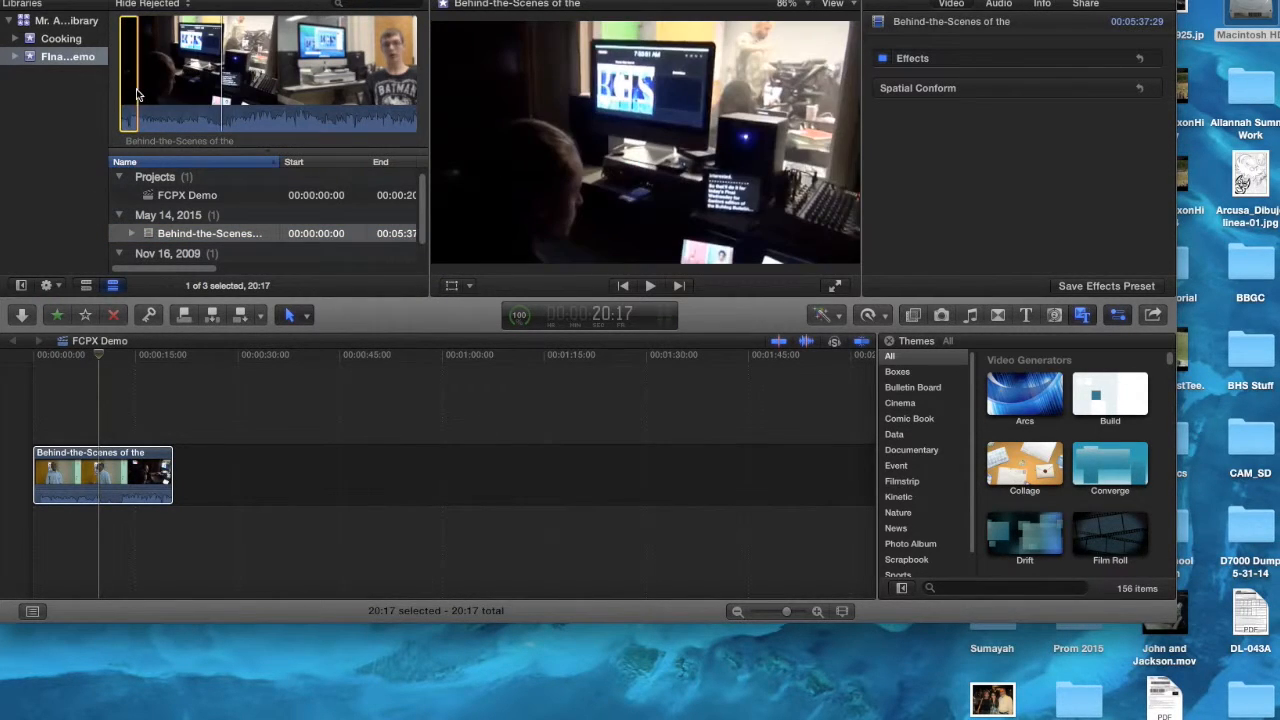
pyautogui.click(119, 343)
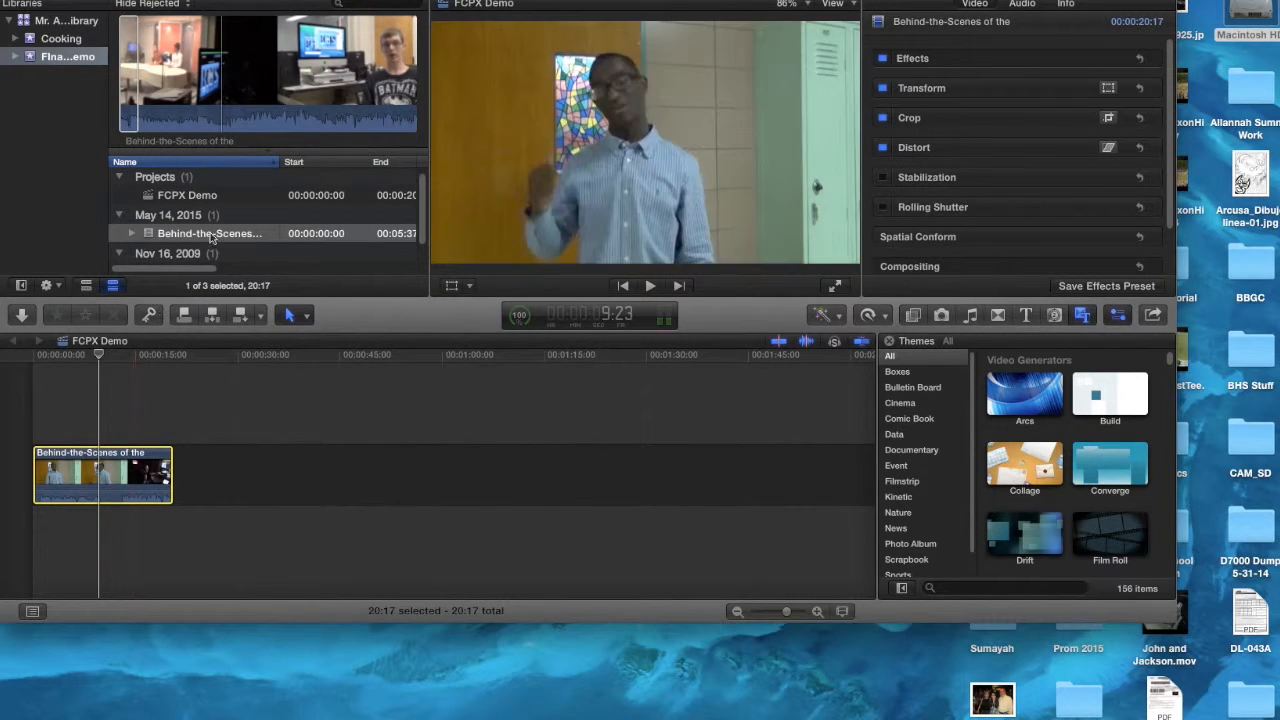
# Step: Extend the source selection to the whole Behind-the-Scenes clip and append it after the first clip in the timeline
pyautogui.click(184, 70)
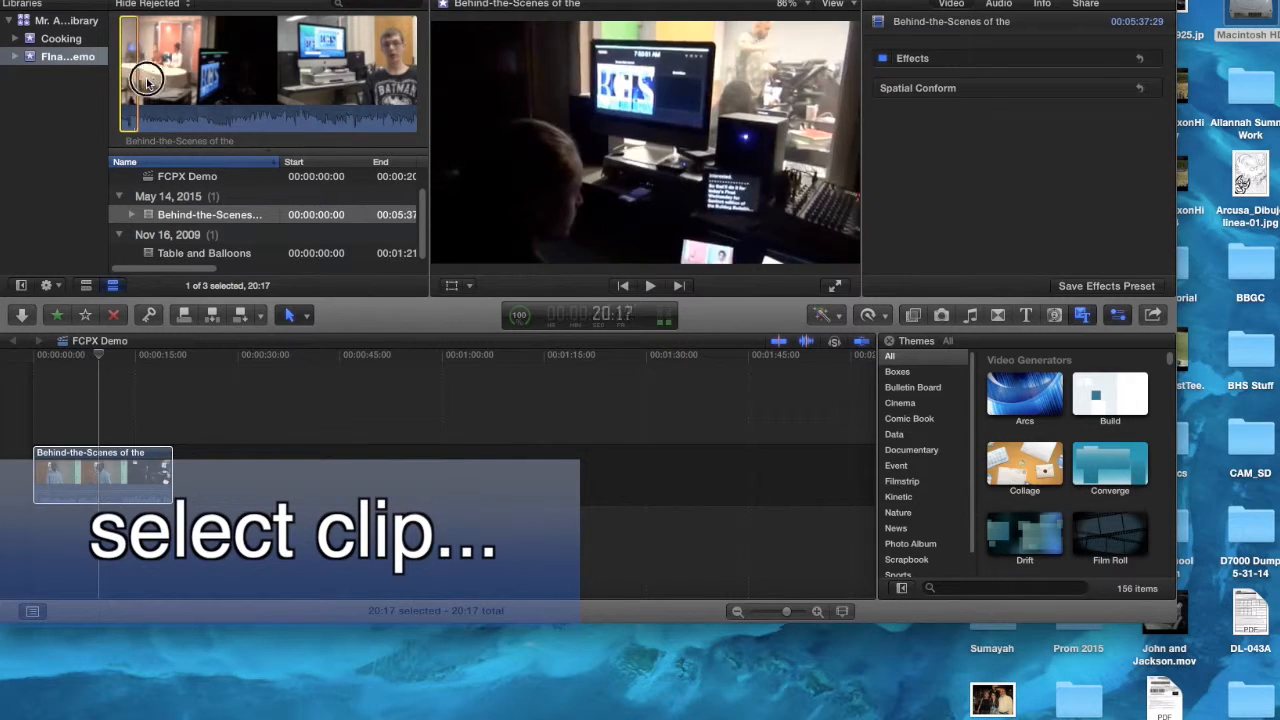
pyautogui.moveTo(128, 75); pyautogui.dragTo(492, 75)
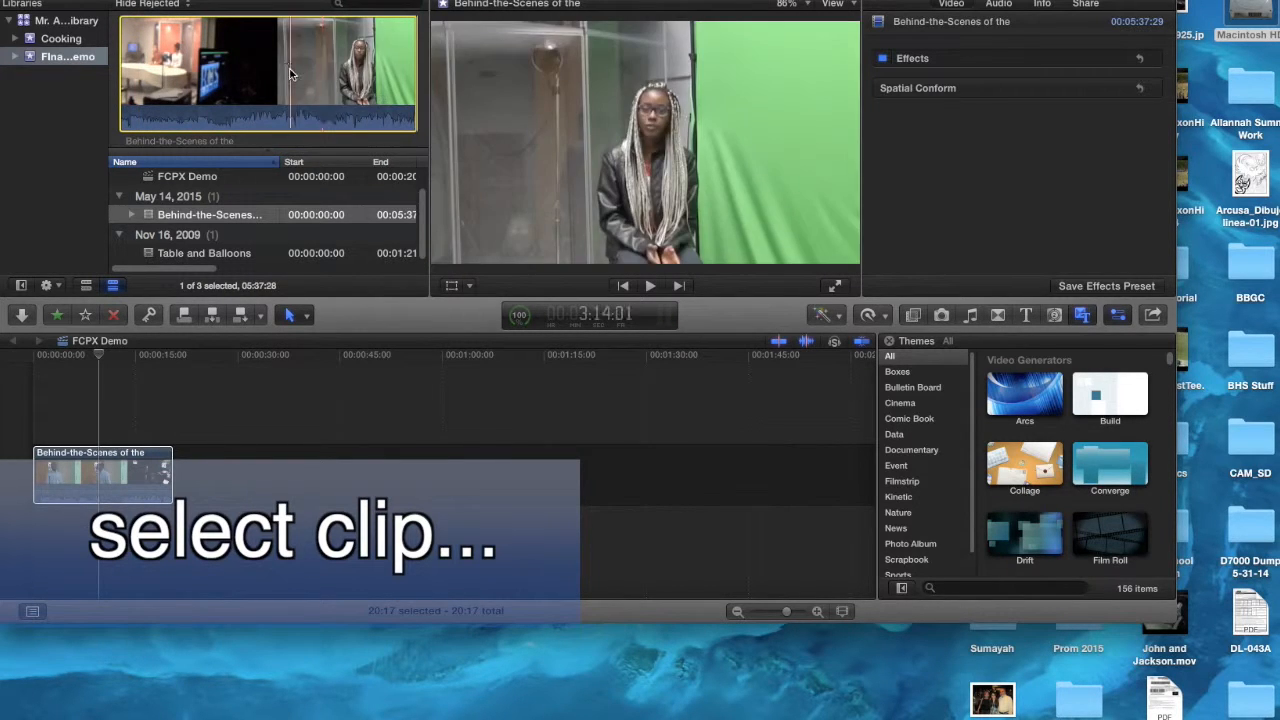
pyautogui.moveTo(278, 68); pyautogui.dragTo(182, 477)
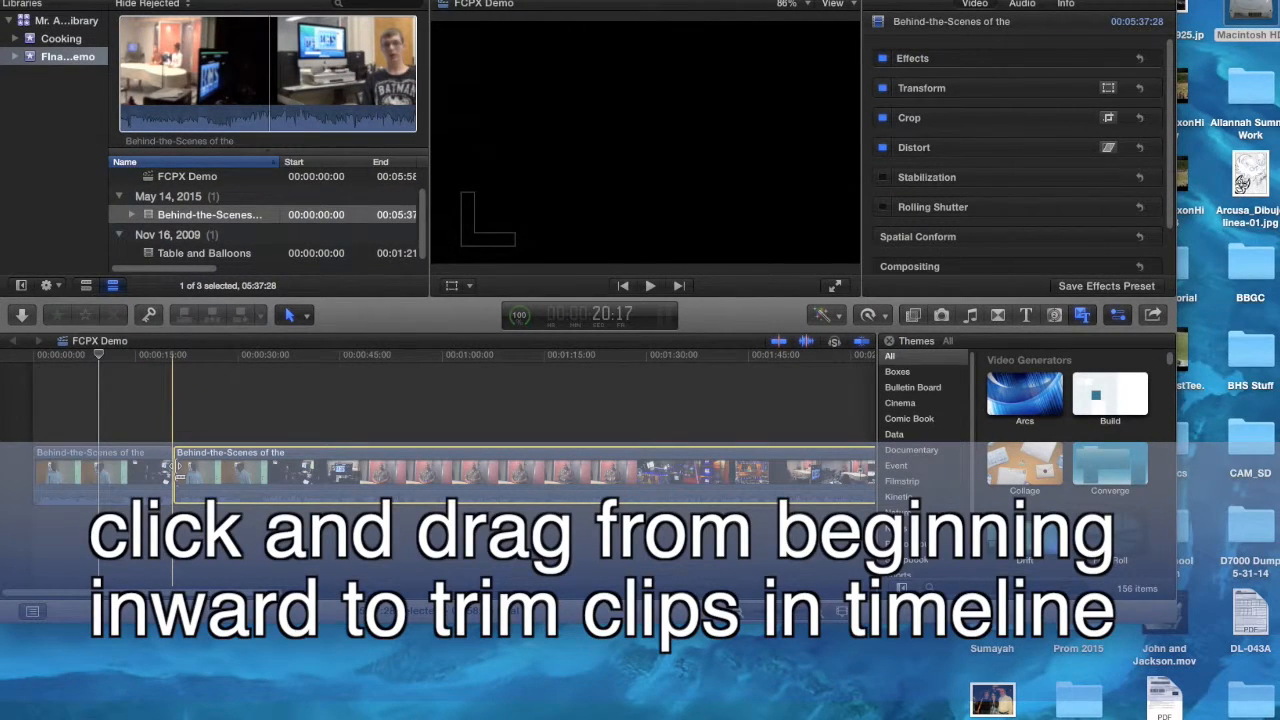
# Step: Trim the second timeline clip inward from its beginning and its end to a duration of 14:06
pyautogui.moveTo(176, 470); pyautogui.dragTo(660, 442)
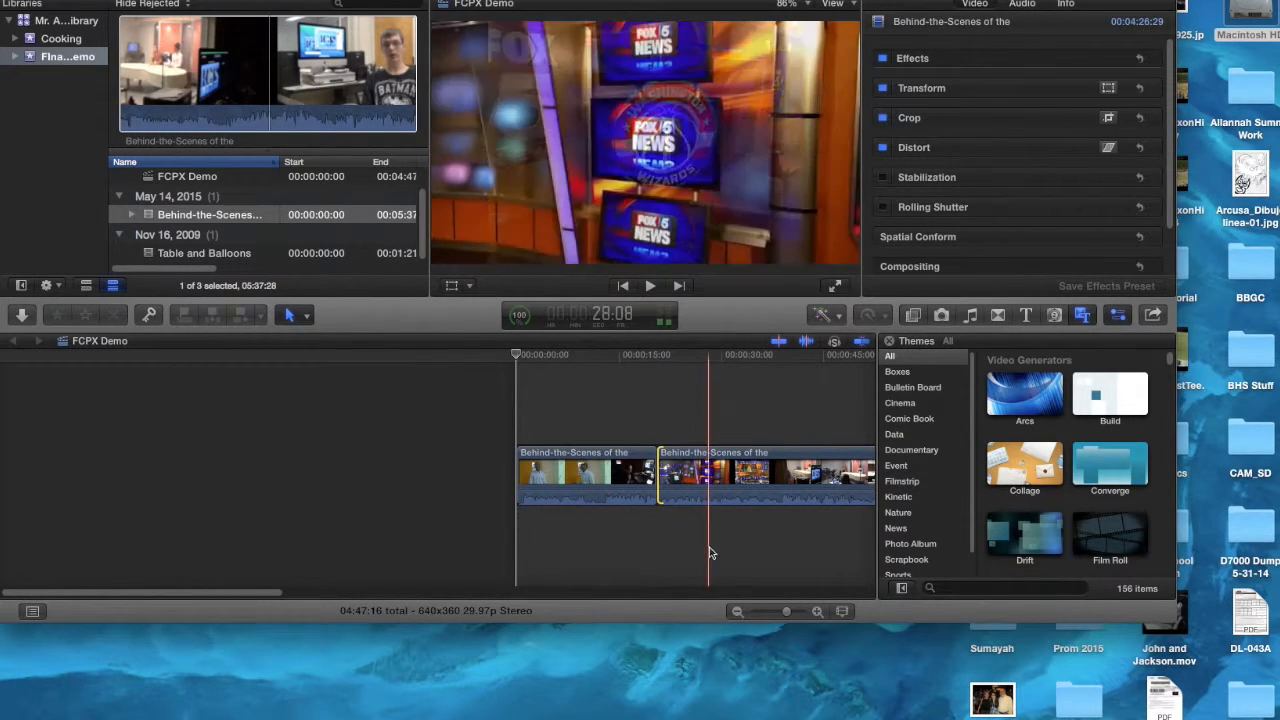
pyautogui.moveTo(274, 595); pyautogui.dragTo(842, 590)
pyautogui.moveTo(690, 462); pyautogui.dragTo(116, 472)
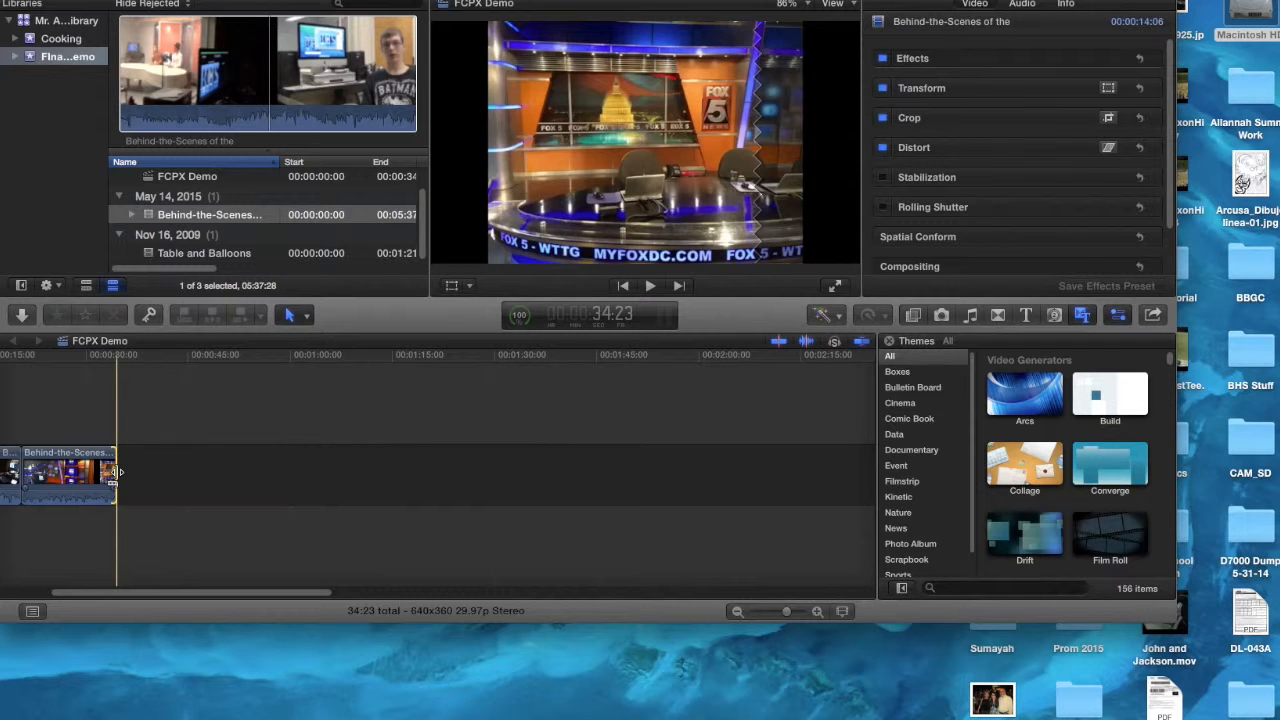
# Step: Review the timeline at 27:11 and 17:24, then revisit the Behind-the-Scenes source clip
pyautogui.click(67, 358)
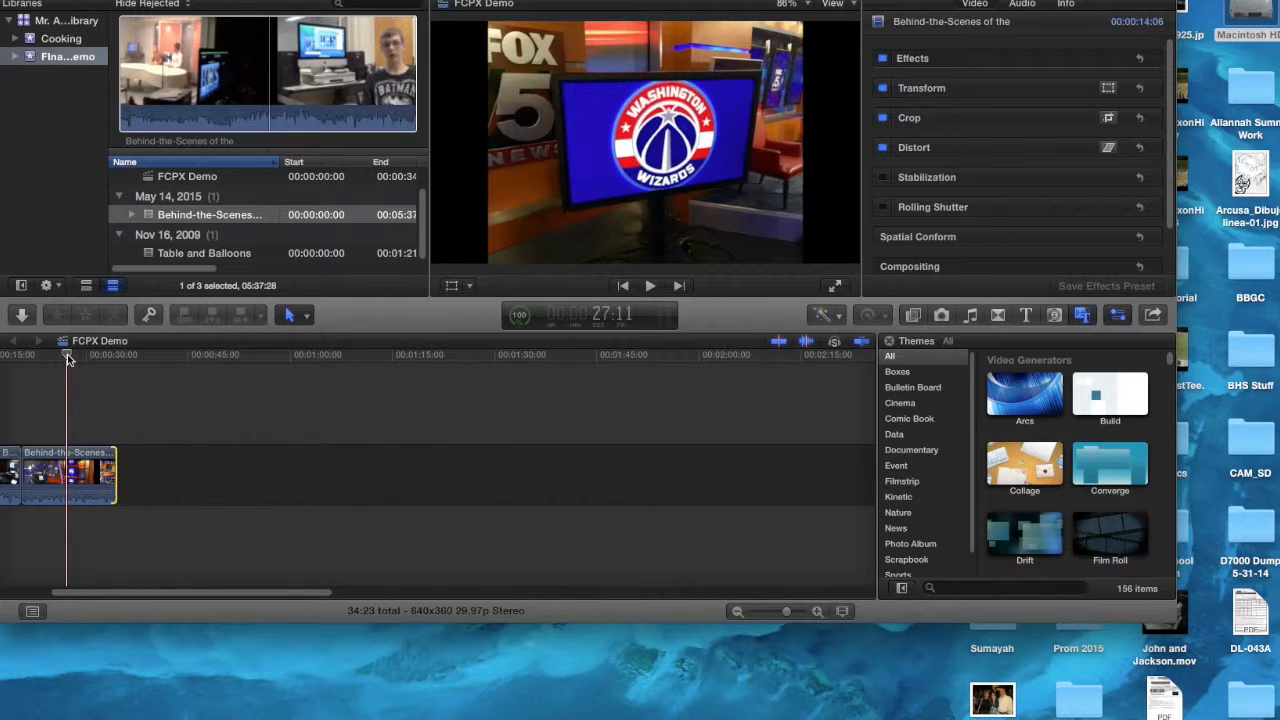
pyautogui.click(3, 358)
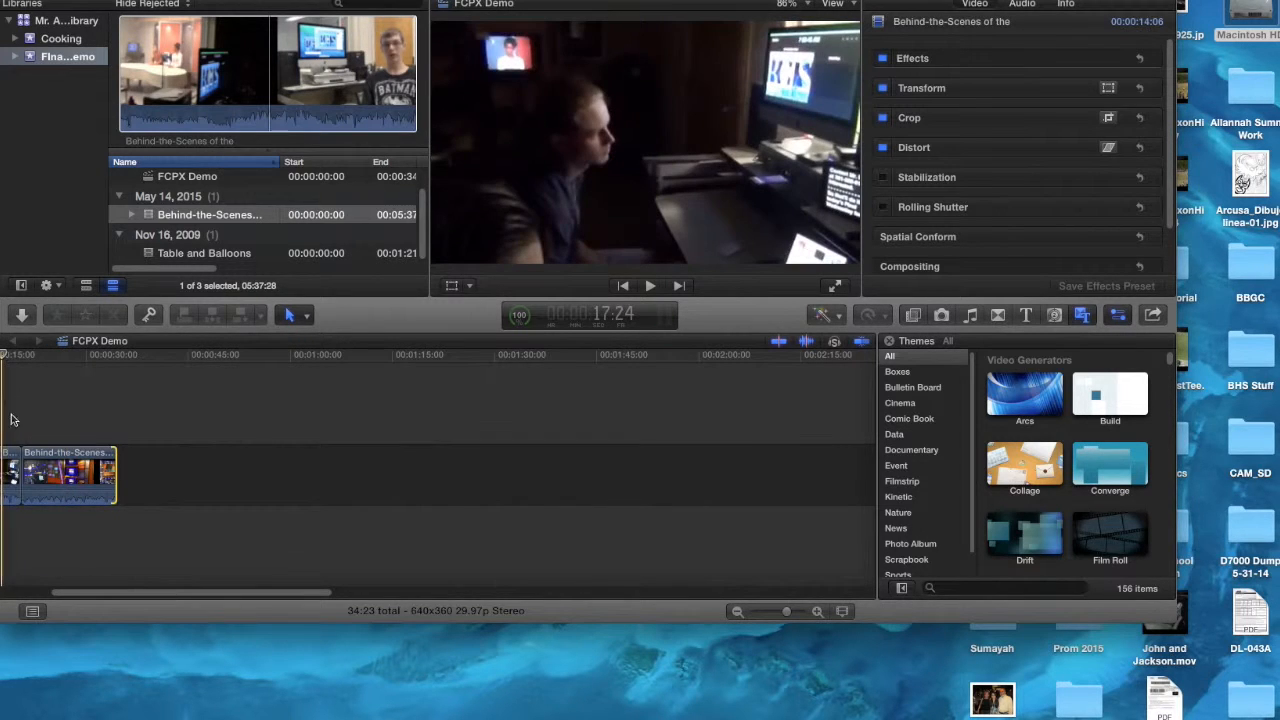
pyautogui.click(185, 214)
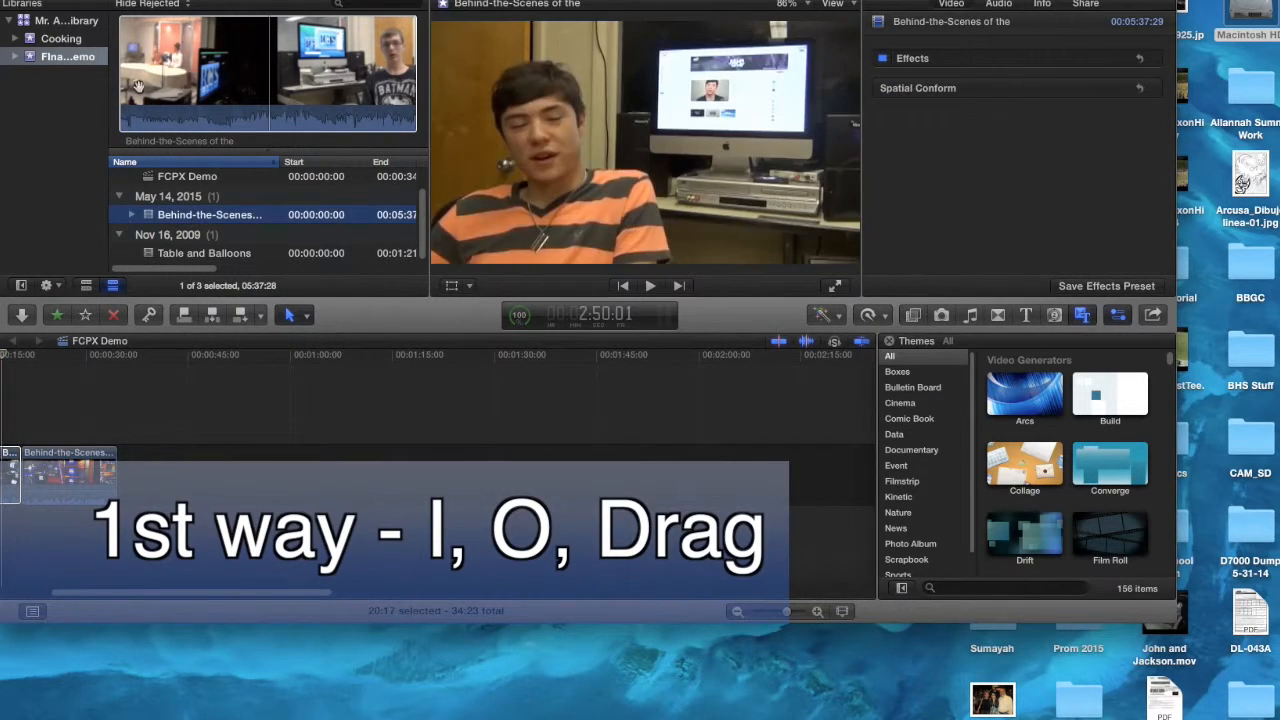
pyautogui.click(139, 86)
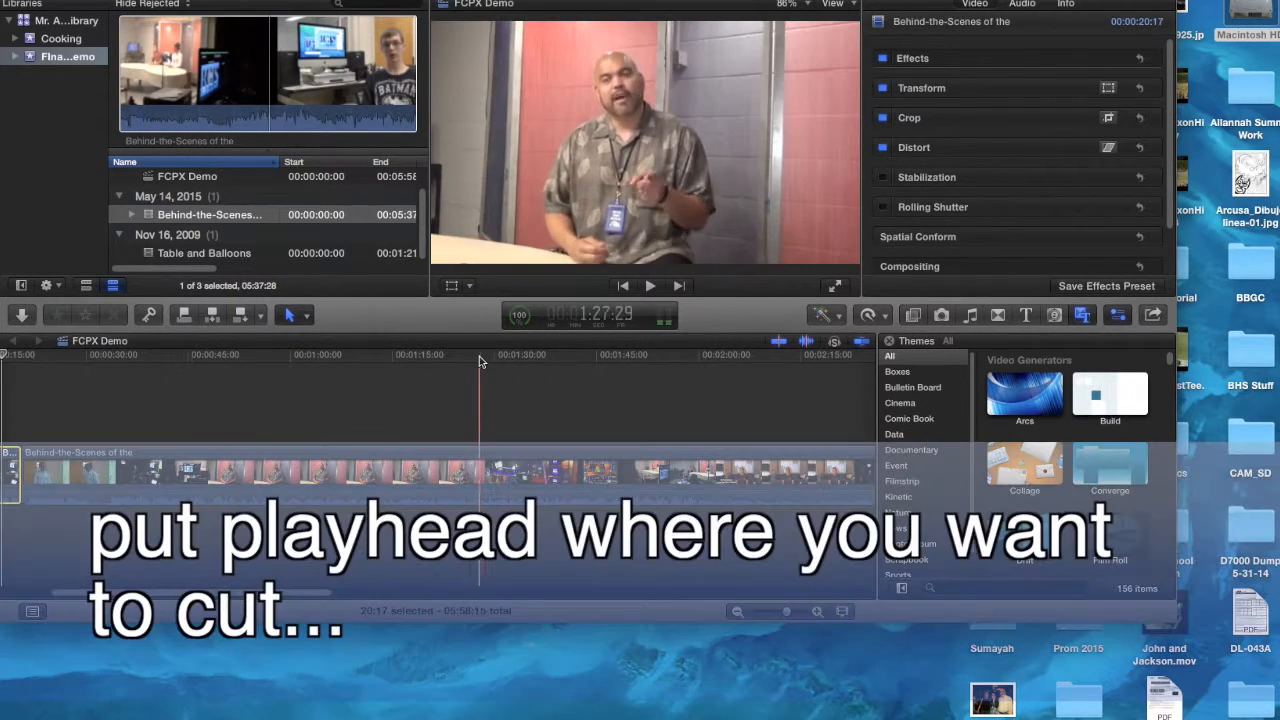
# Step: Cut the long Behind-the-Scenes timeline clip at 1:31:22 with the Blade tool and delete the portion before the cut
pyautogui.click(505, 358)
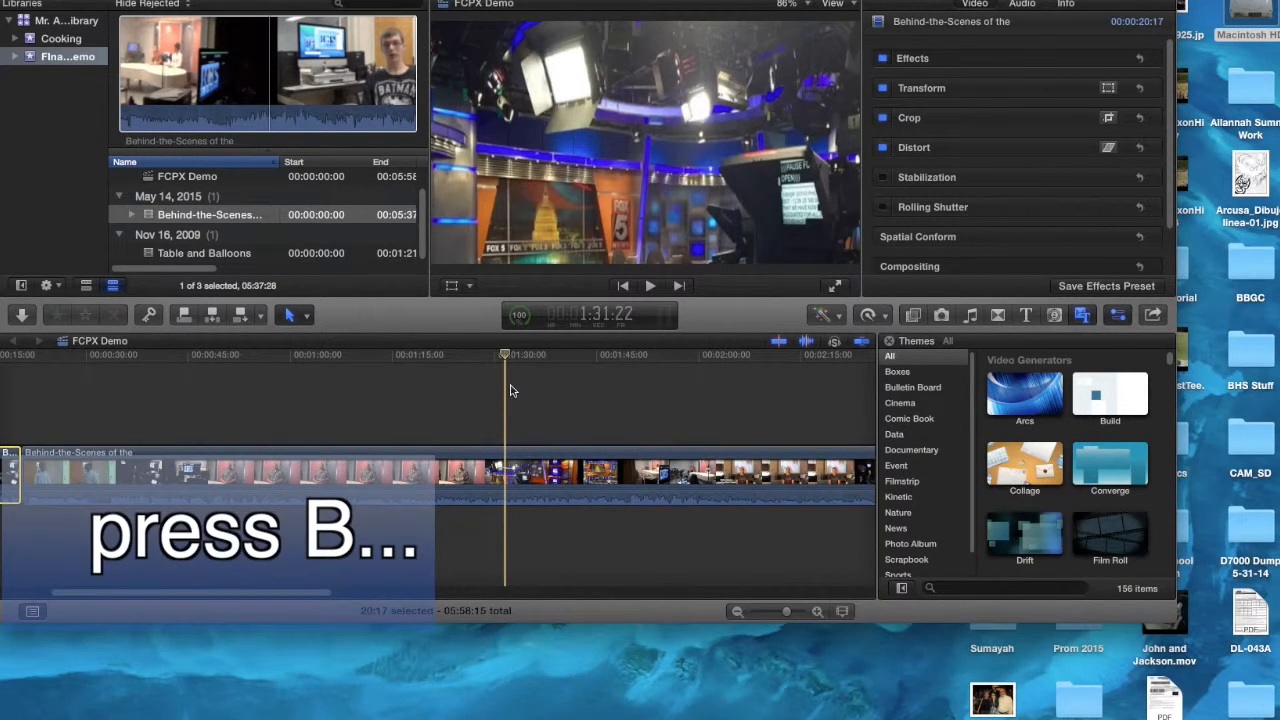
pyautogui.press('b')
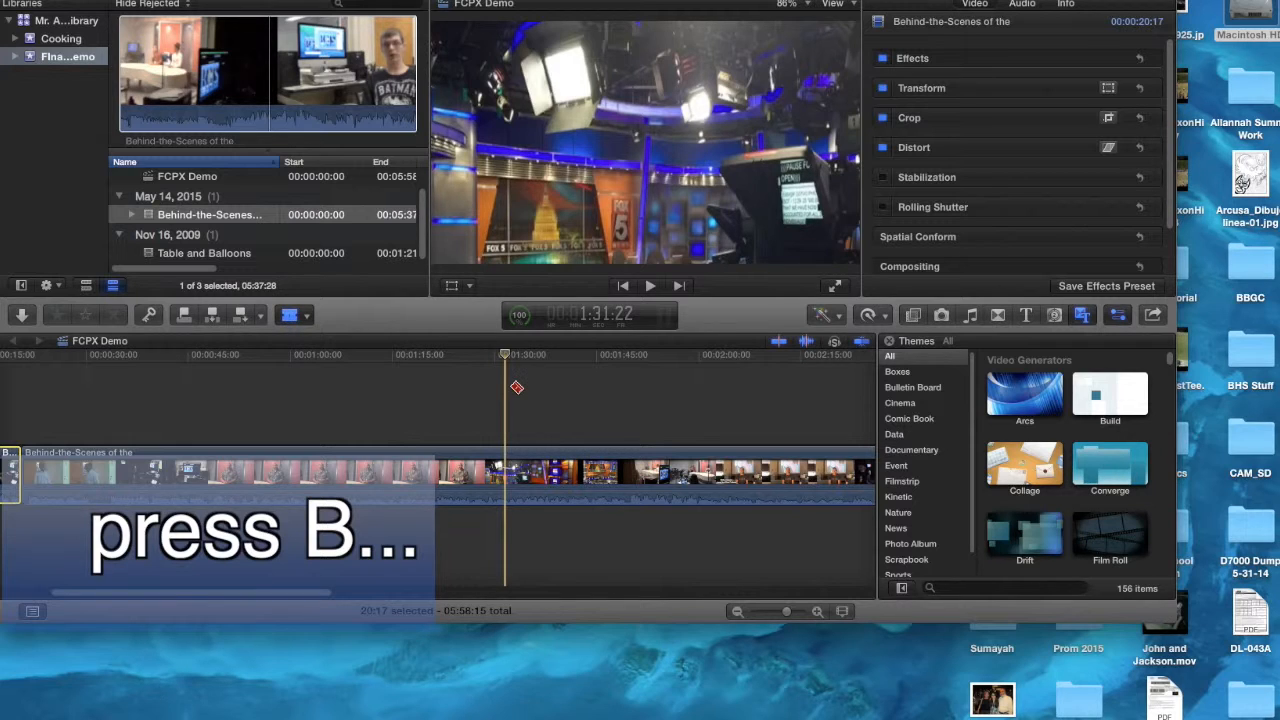
pyautogui.click(509, 460)
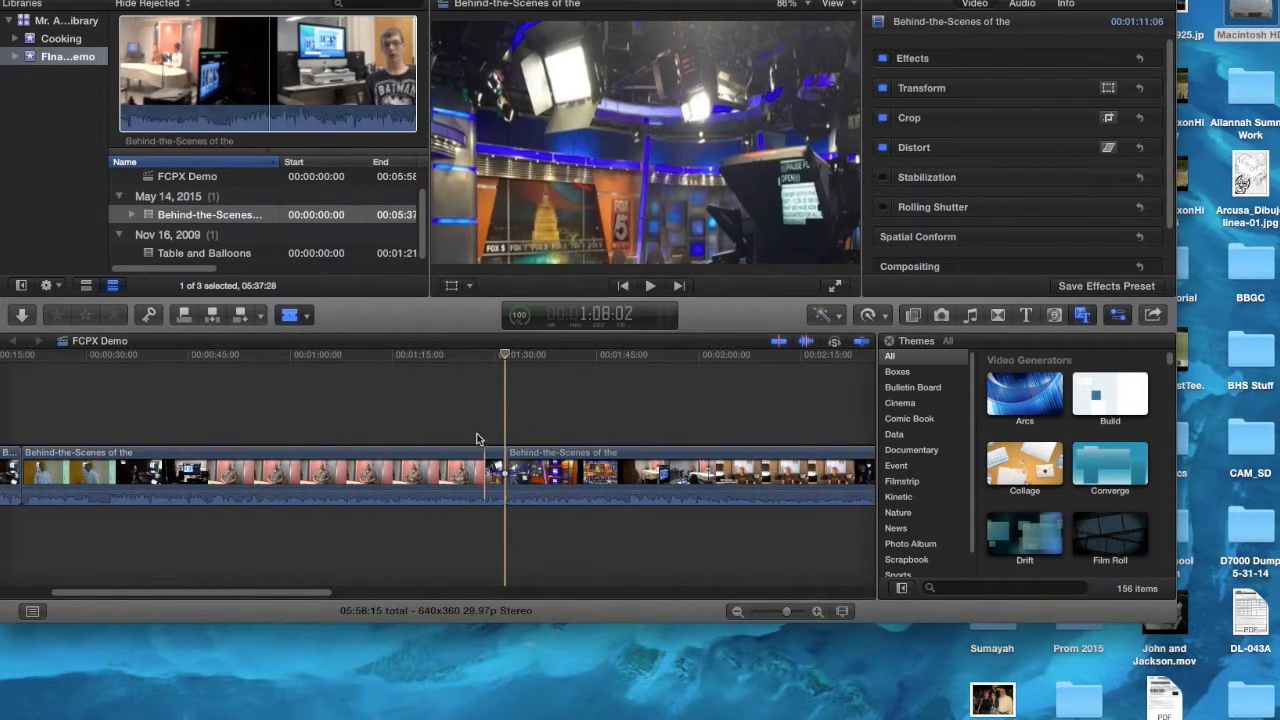
pyautogui.click(308, 320)
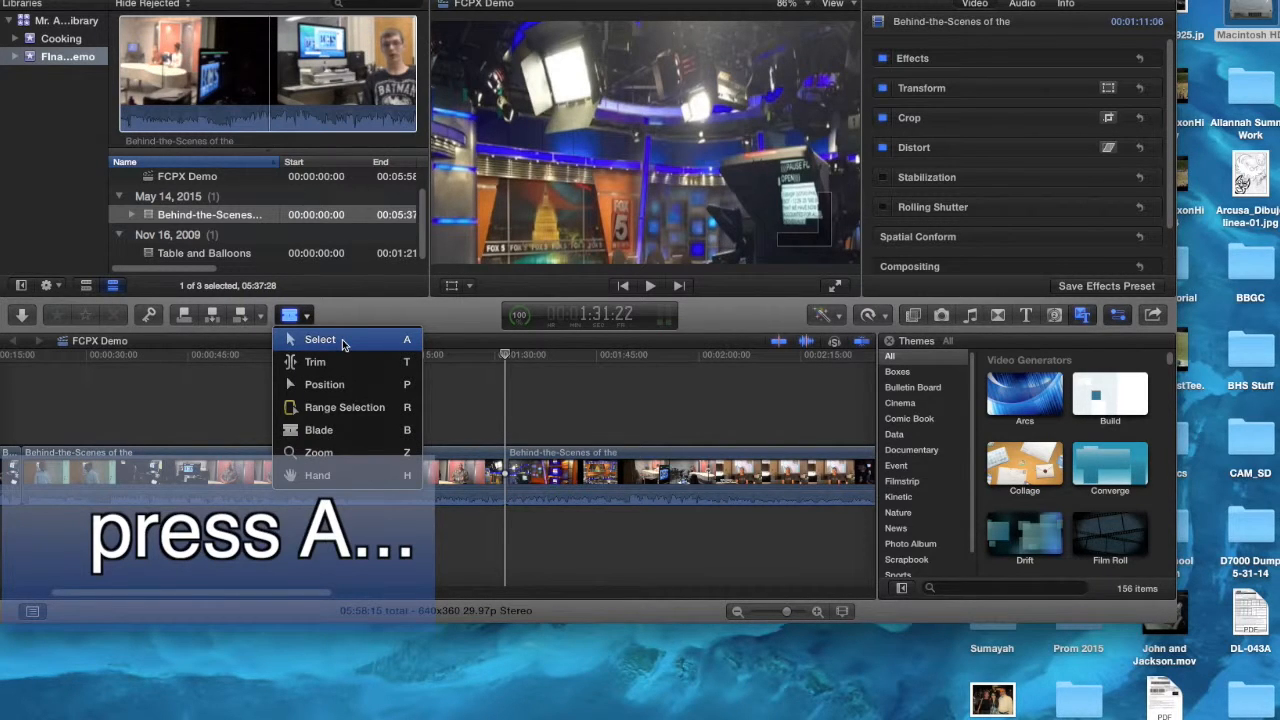
pyautogui.click(342, 341)
pyautogui.click(353, 474)
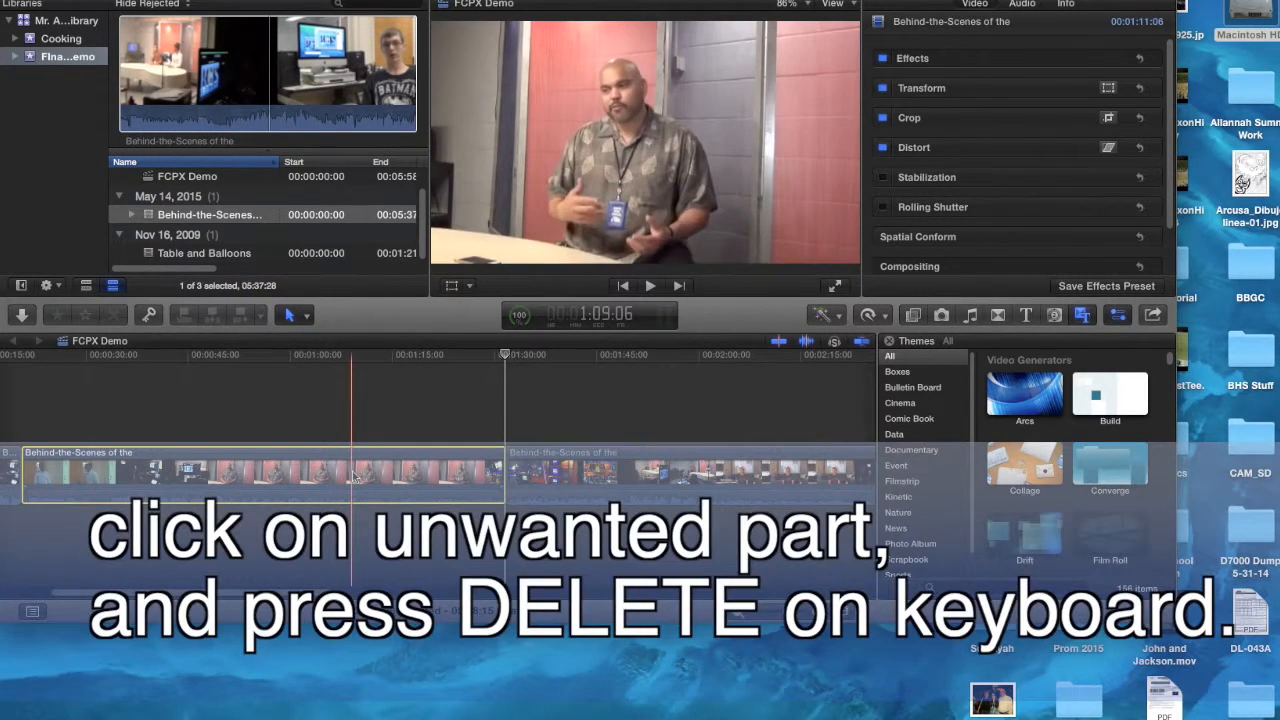
pyautogui.press('Delete')
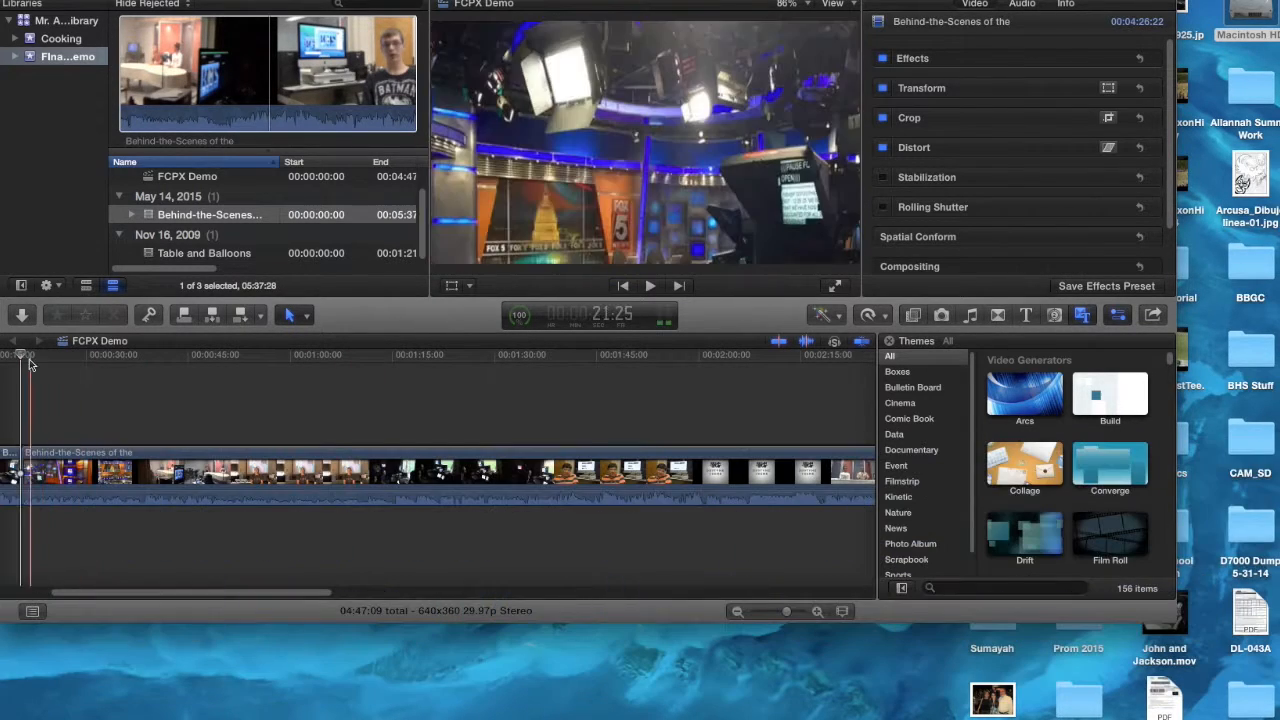
# Step: Cut the last timeline clip at 37:04 and delete the portion after the cut
pyautogui.moveTo(21, 352); pyautogui.dragTo(137, 372)
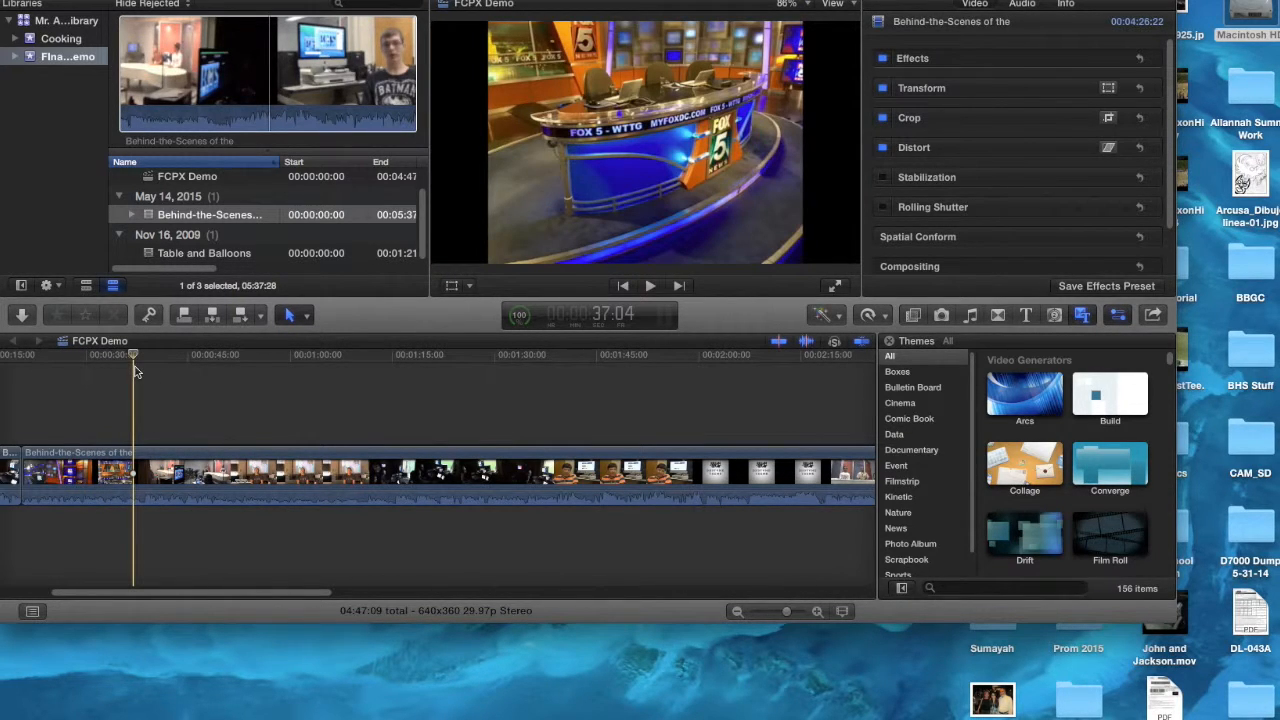
pyautogui.press('r')
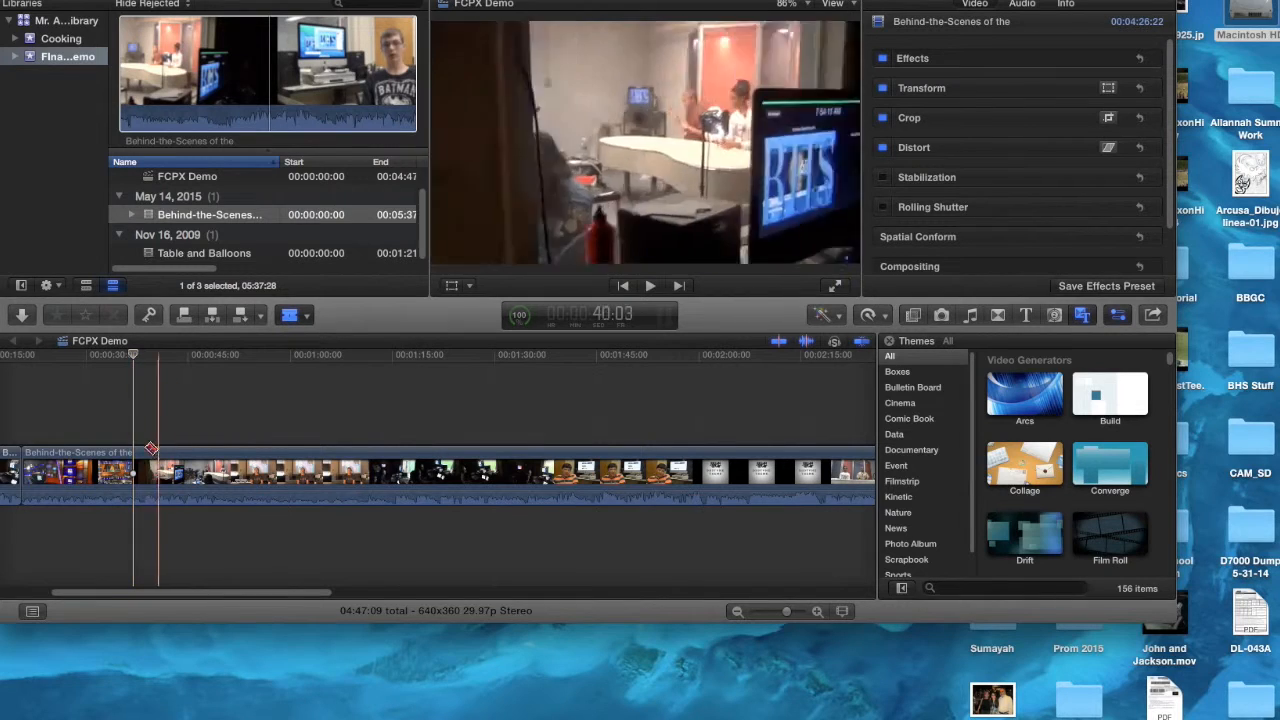
pyautogui.click(134, 462)
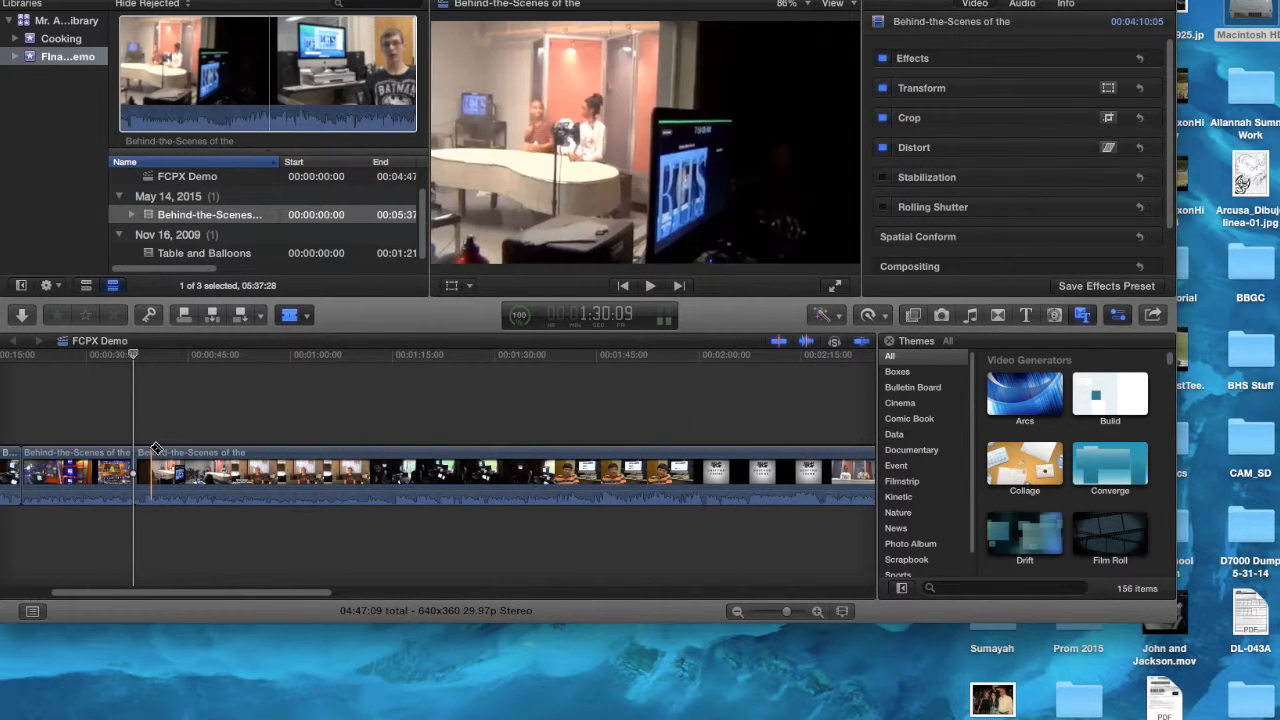
pyautogui.press('a')
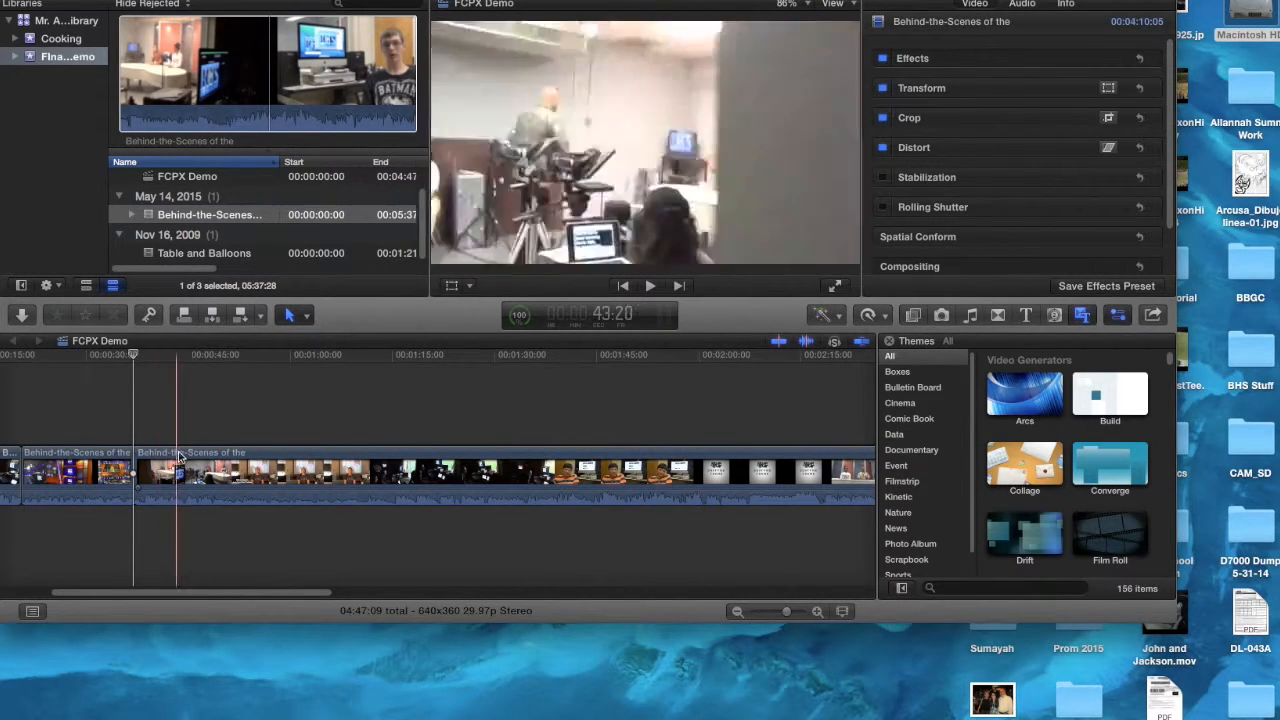
pyautogui.click(180, 462)
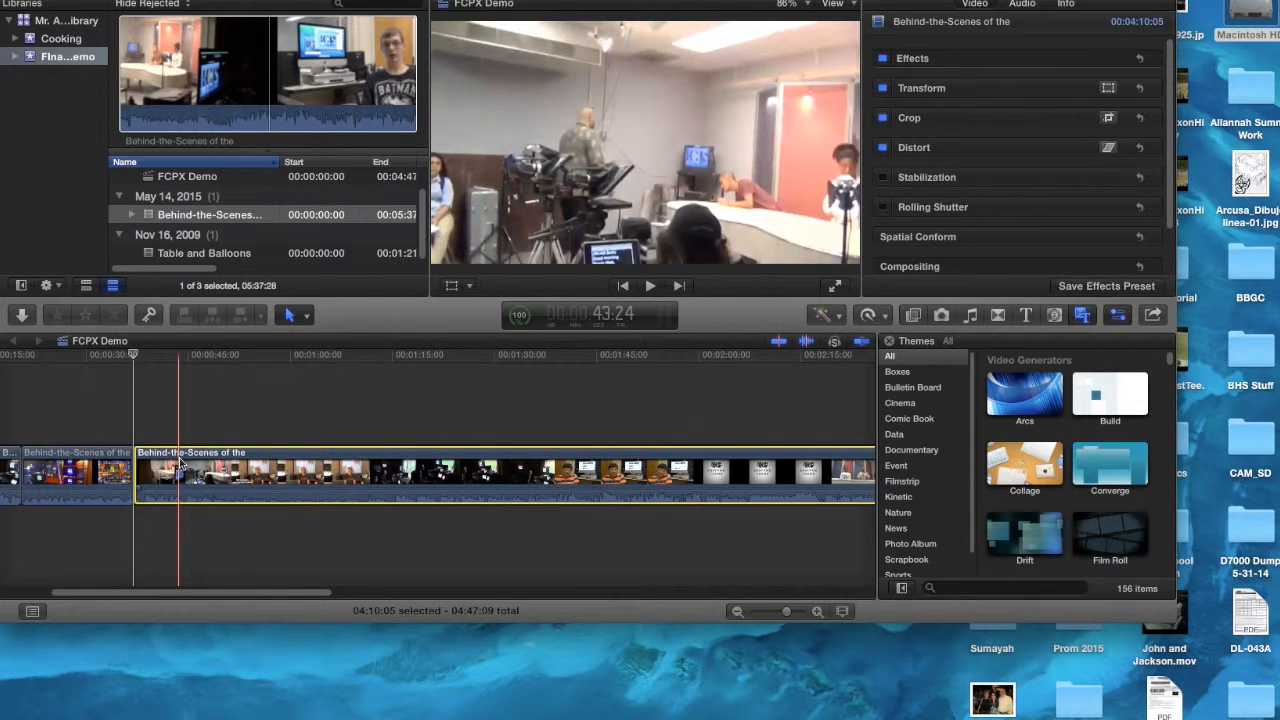
pyautogui.press('Delete')
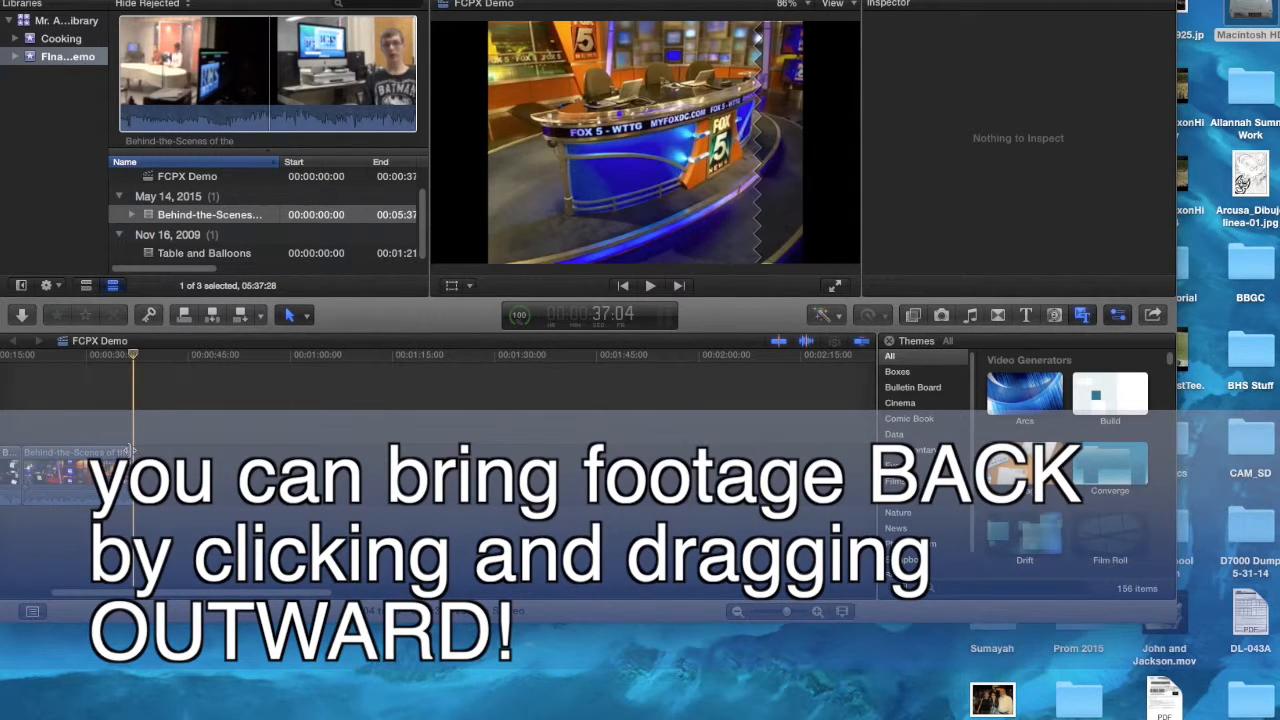
# Step: Extend the end of the last timeline clip outward to 50:07 to restore removed footage, and skim across the restored part
pyautogui.moveTo(131, 452); pyautogui.dragTo(222, 447)
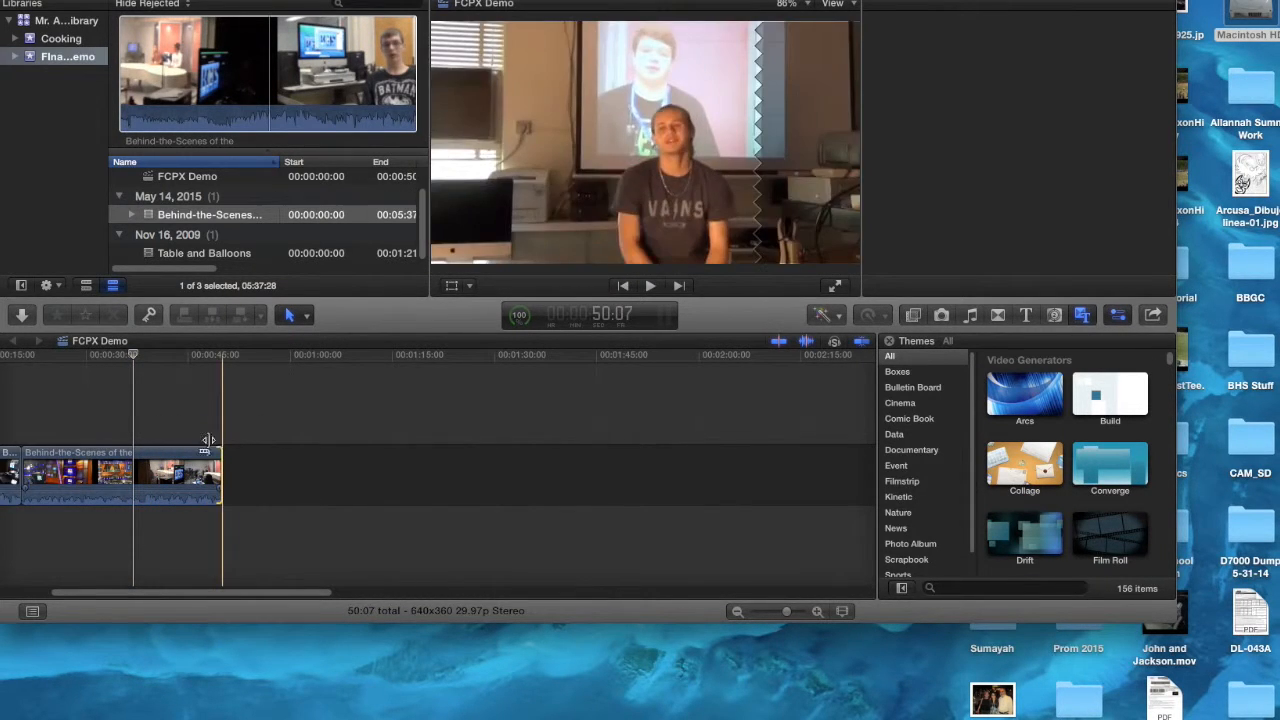
pyautogui.moveTo(124, 360); pyautogui.dragTo(226, 360)
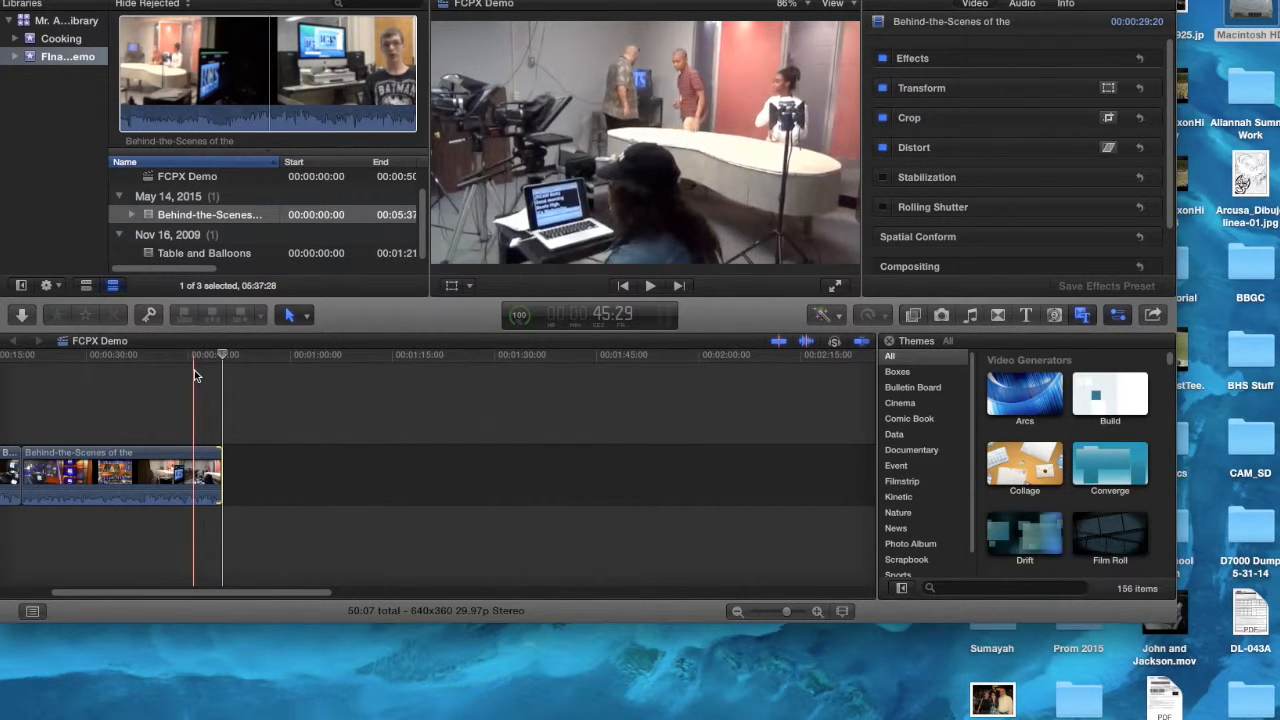
# Step: Advance frame by frame through the Behind-the-Scenes source clip to 2:06:02 and mark the in point there
pyautogui.click(186, 220)
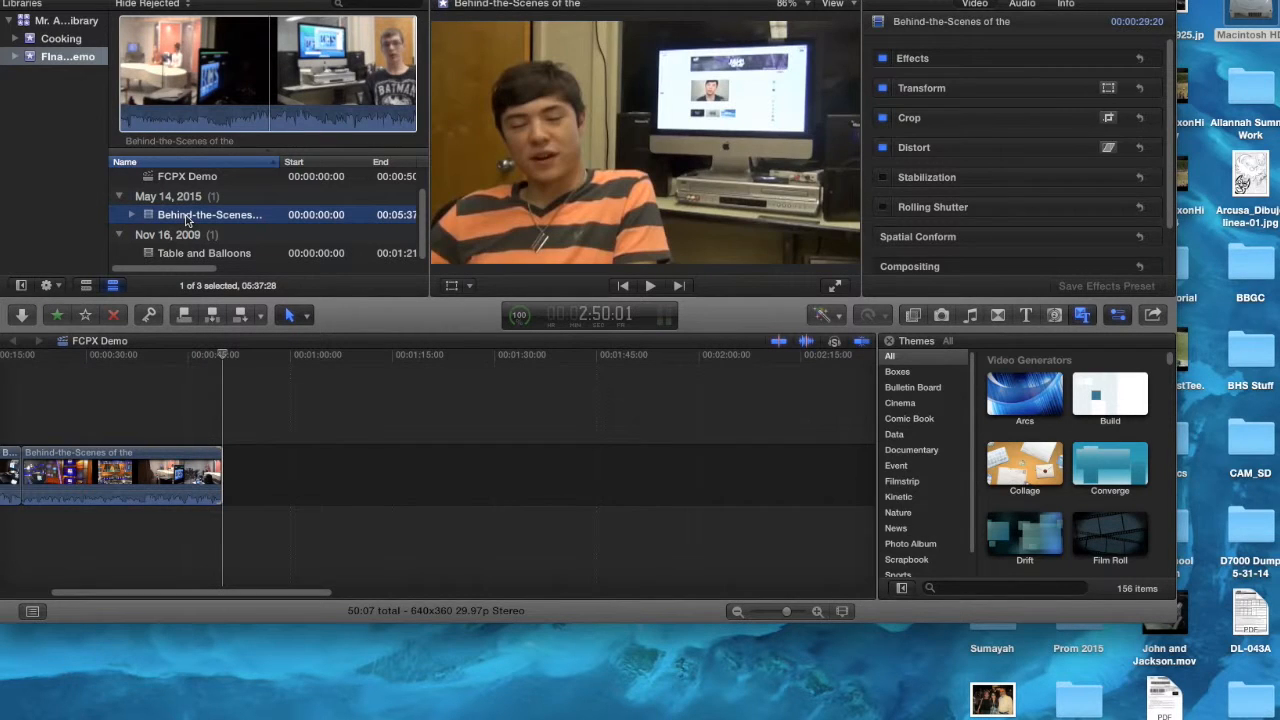
pyautogui.click(180, 94)
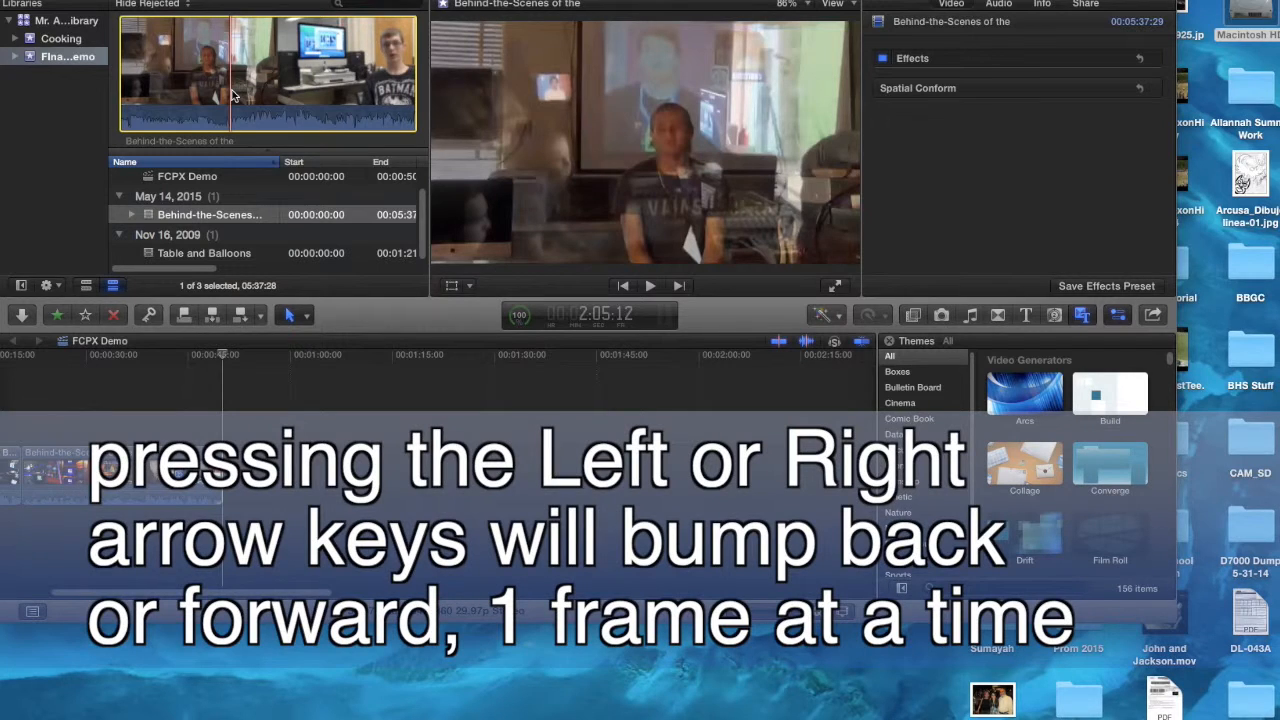
pyautogui.press('Right')
pyautogui.press('Right')
pyautogui.press('Right')
pyautogui.press('Right')
pyautogui.press('Right')
pyautogui.press('Right')
pyautogui.press('Right')
pyautogui.press('Right')
pyautogui.press('Right')
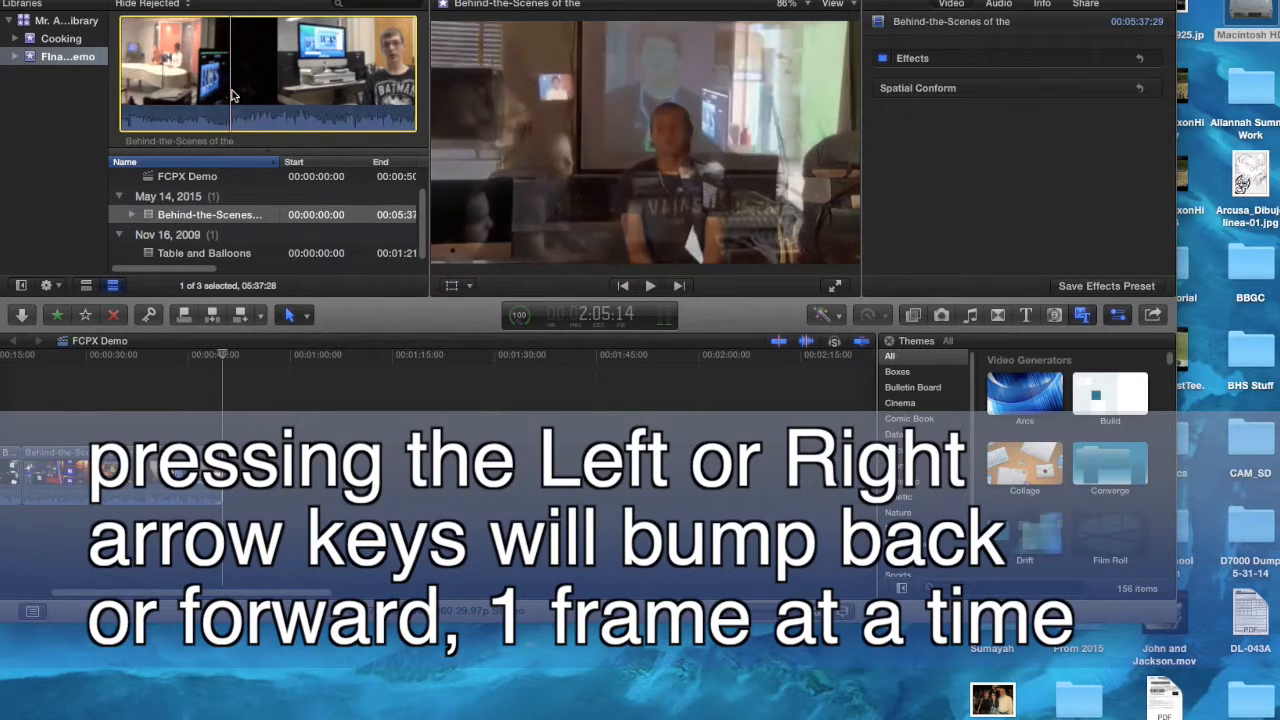
pyautogui.press('Right')
pyautogui.press('Right')
pyautogui.press('Right')
pyautogui.press('Right')
pyautogui.press('Right')
pyautogui.press('Right')
pyautogui.press('Right')
pyautogui.press('Right')
pyautogui.press('Right')
pyautogui.press('Right')
pyautogui.press('Right')
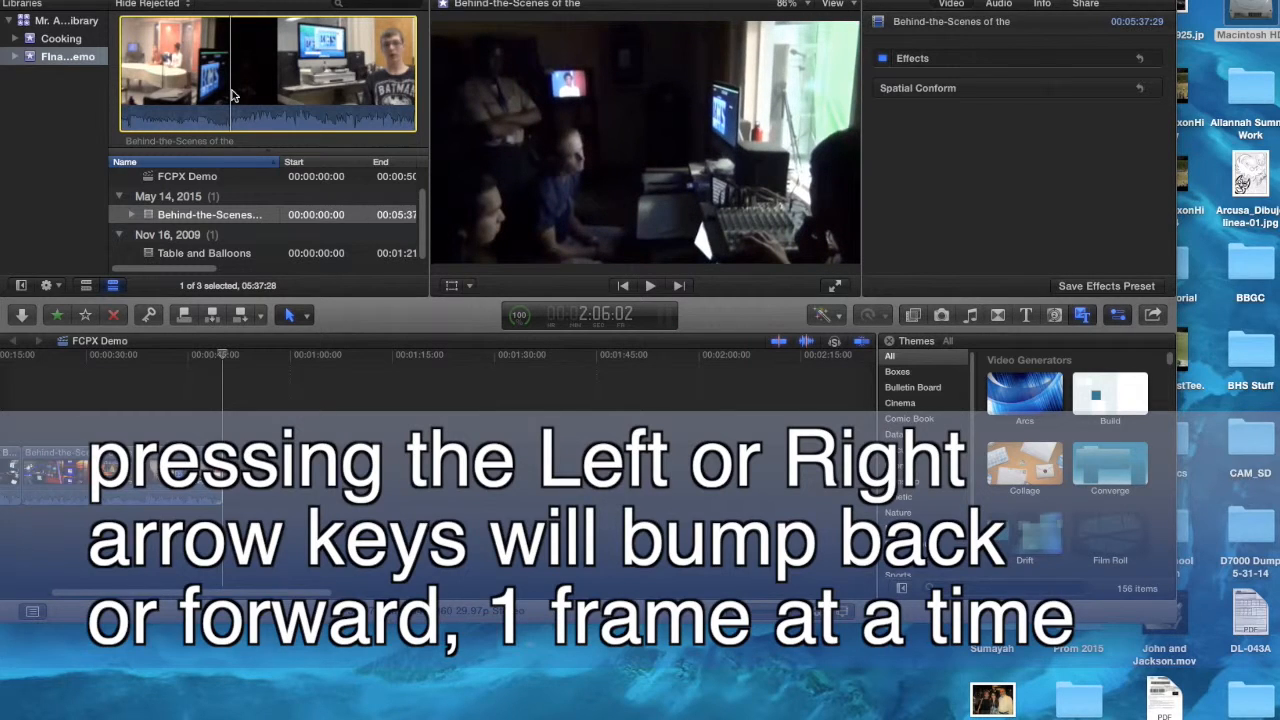
pyautogui.press('i')
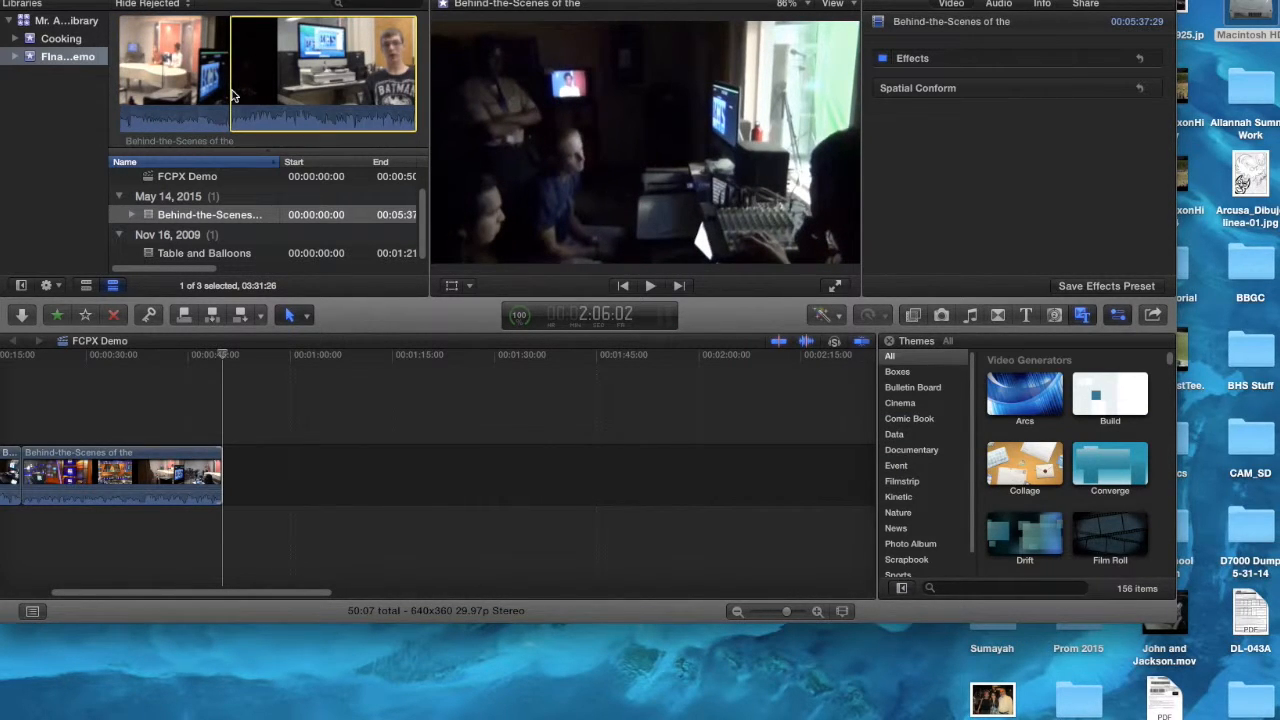
# Step: Play the source clip onward, step back frame by frame to 2:25:06, and mark the out point there
pyautogui.press('space')
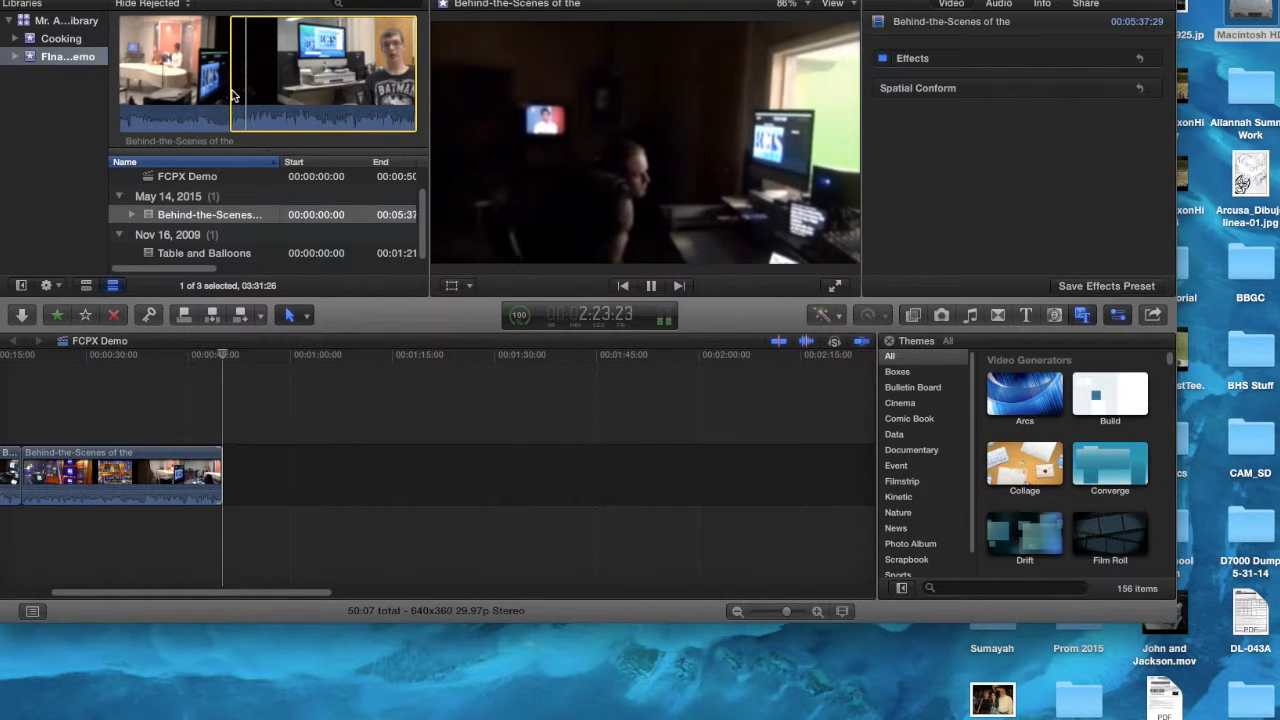
pyautogui.press('space')
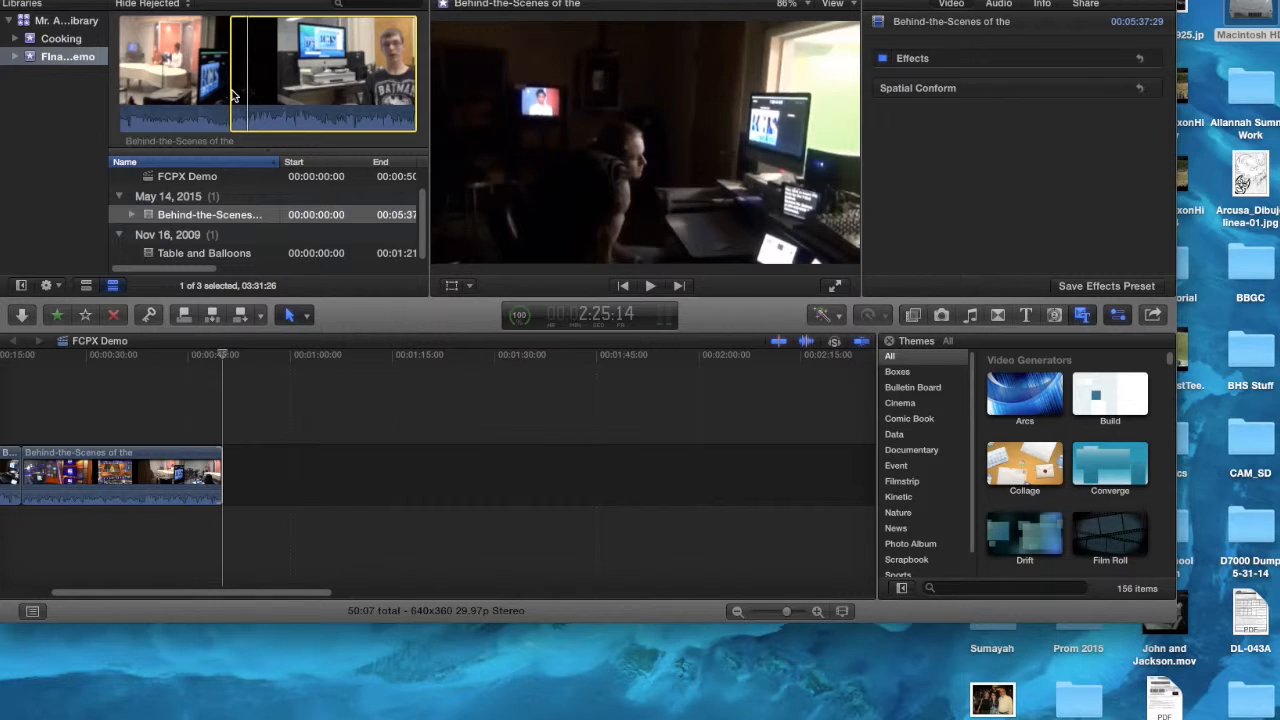
pyautogui.press('Left')
pyautogui.press('Left')
pyautogui.press('Left')
pyautogui.press('Left')
pyautogui.press('Left')
pyautogui.press('Left')
pyautogui.press('Left')
pyautogui.press('Left')
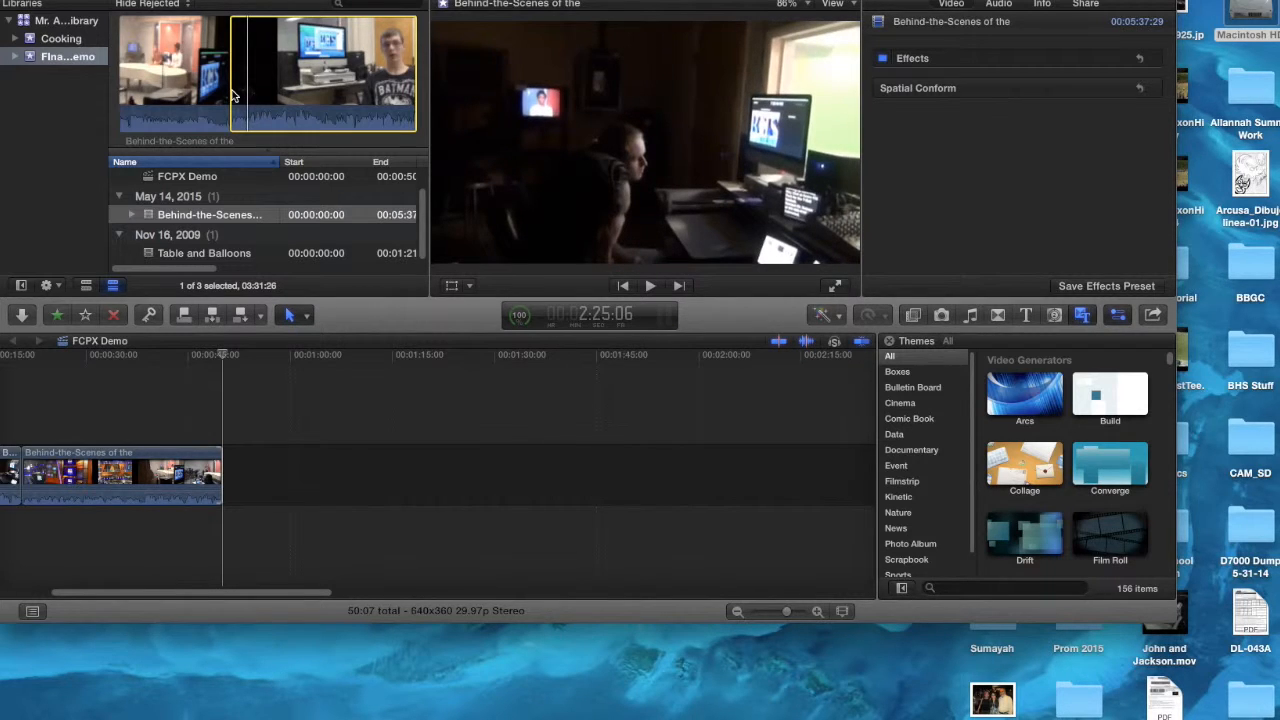
pyautogui.press('o')
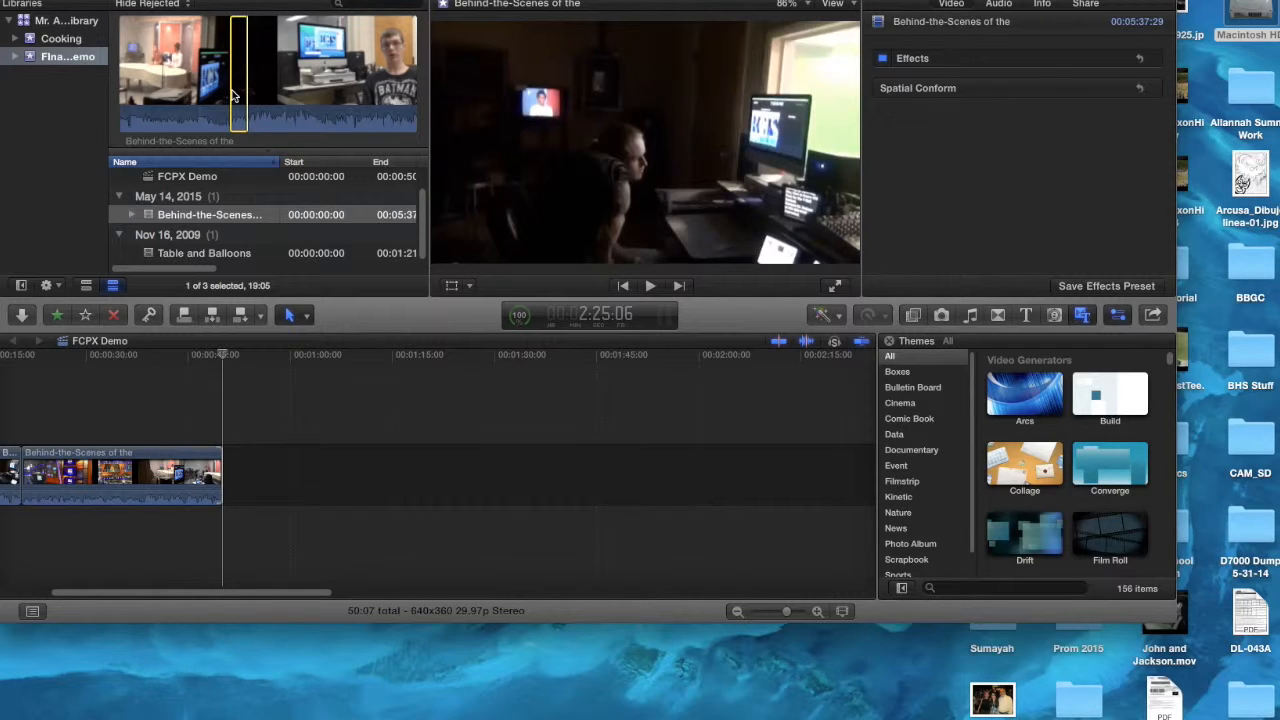
# Step: Connect the marked source range above the main storyline at 39:20
pyautogui.click(221, 356)
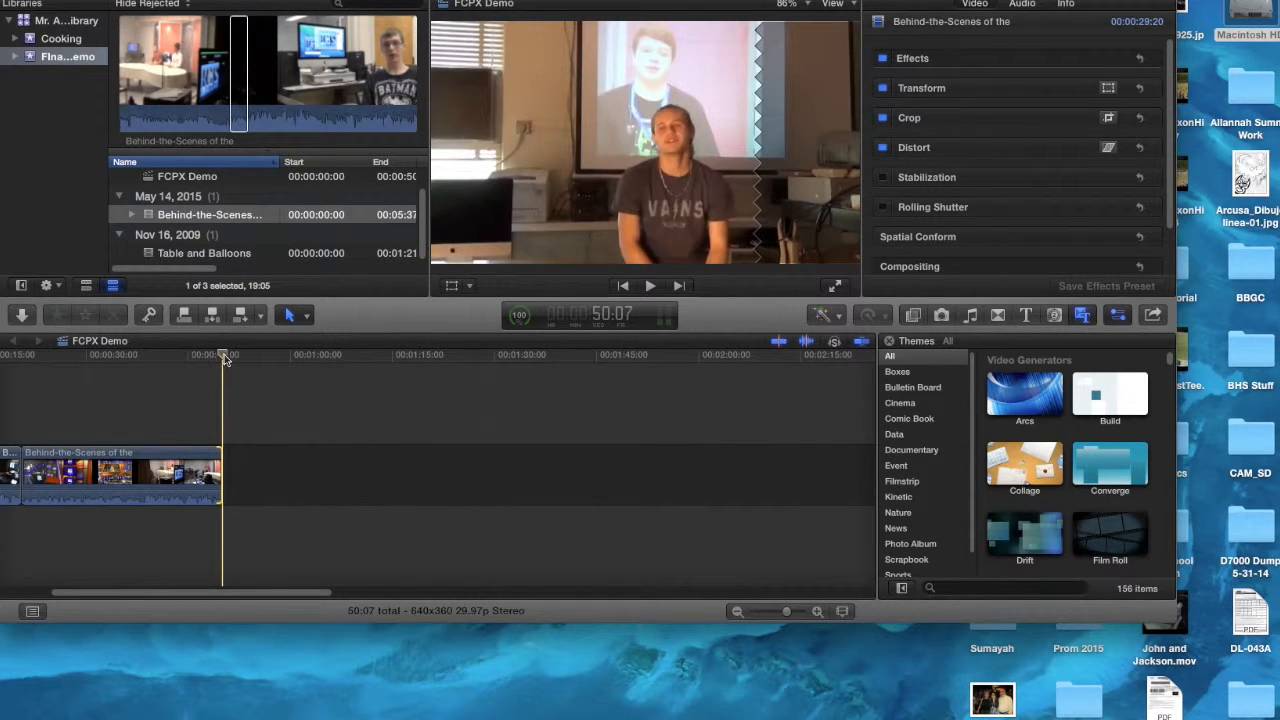
pyautogui.moveTo(224, 354); pyautogui.dragTo(150, 356)
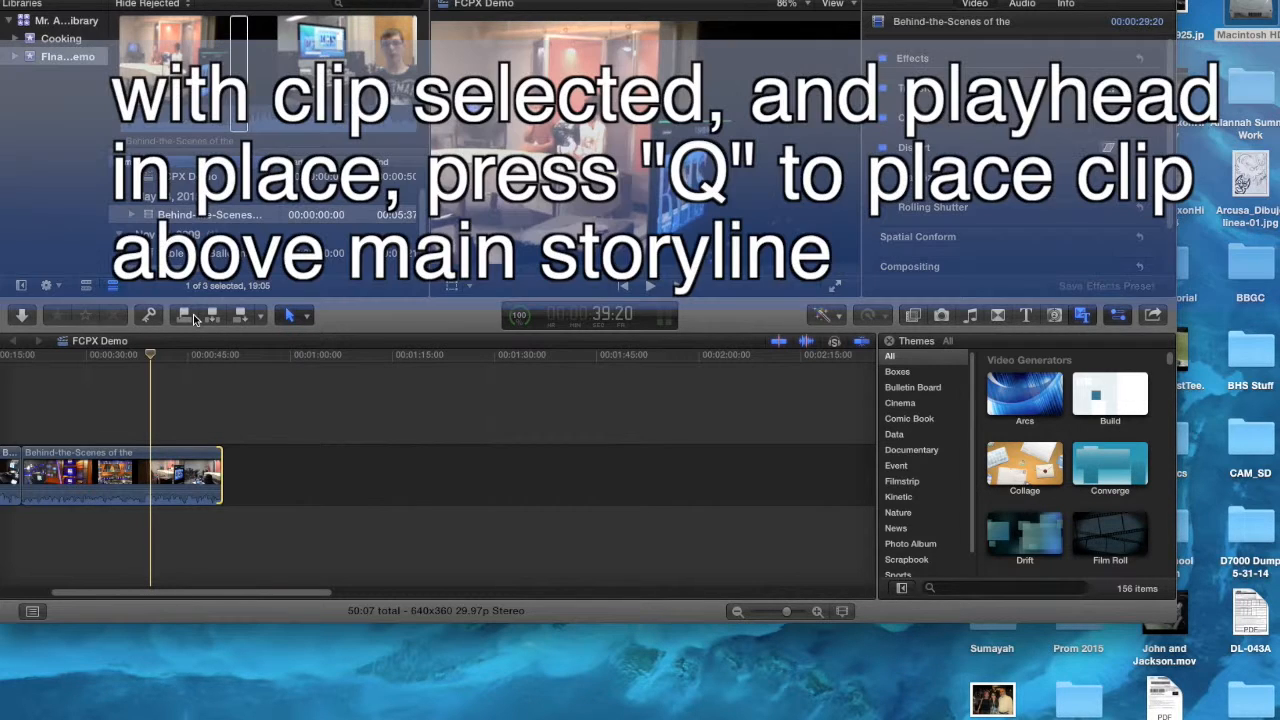
pyautogui.press('q')
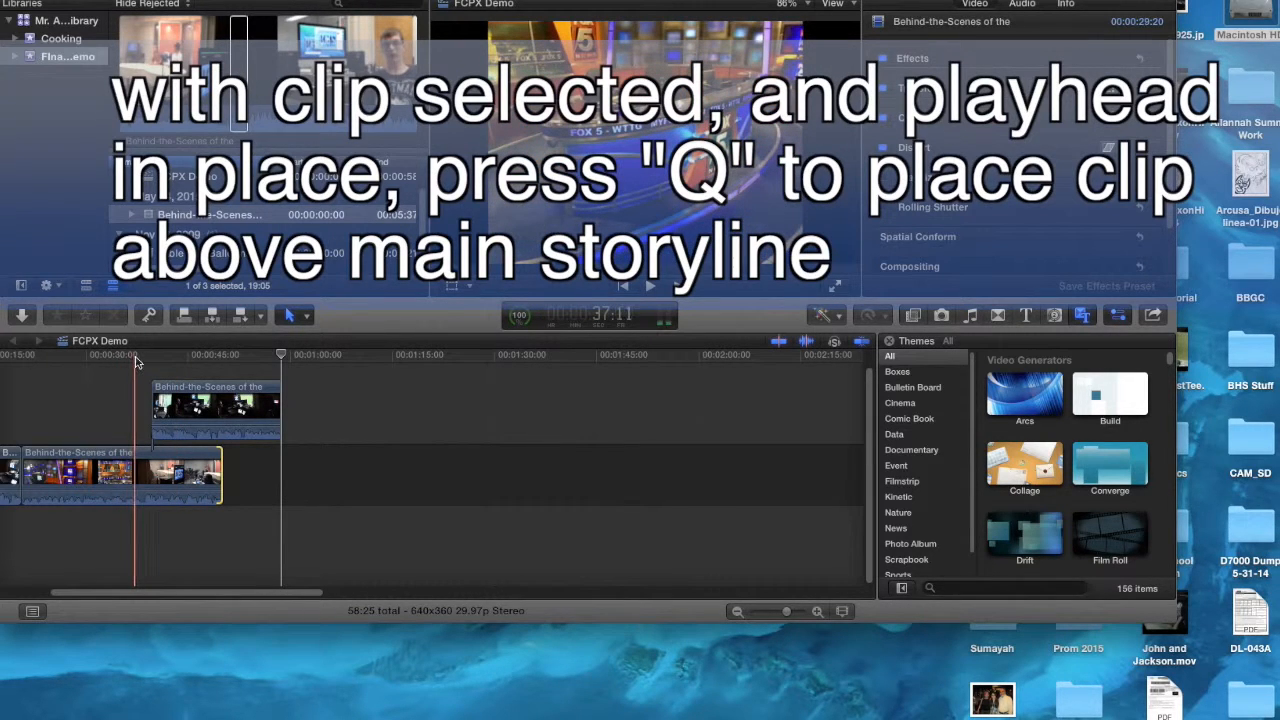
# Step: Shift the connected clip earlier above the main storyline and delete it
pyautogui.press('space')
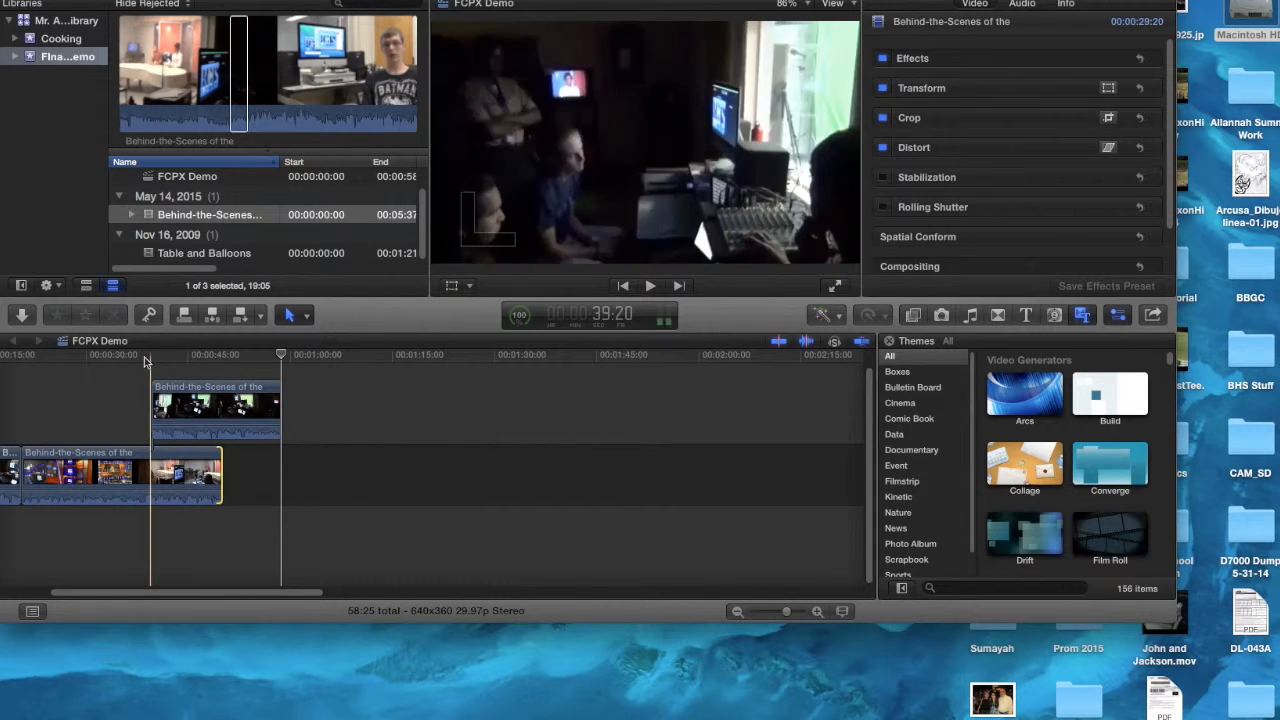
pyautogui.click(180, 398)
pyautogui.moveTo(180, 398); pyautogui.dragTo(86, 400)
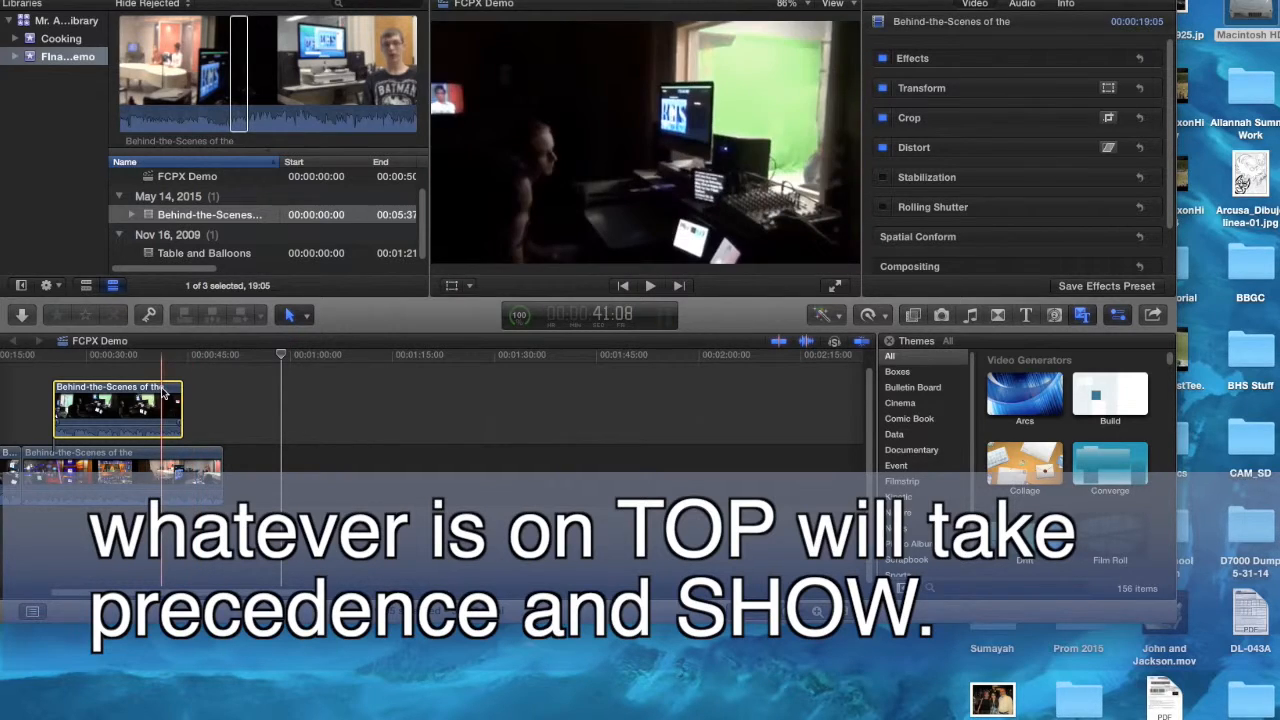
pyautogui.press('Delete')
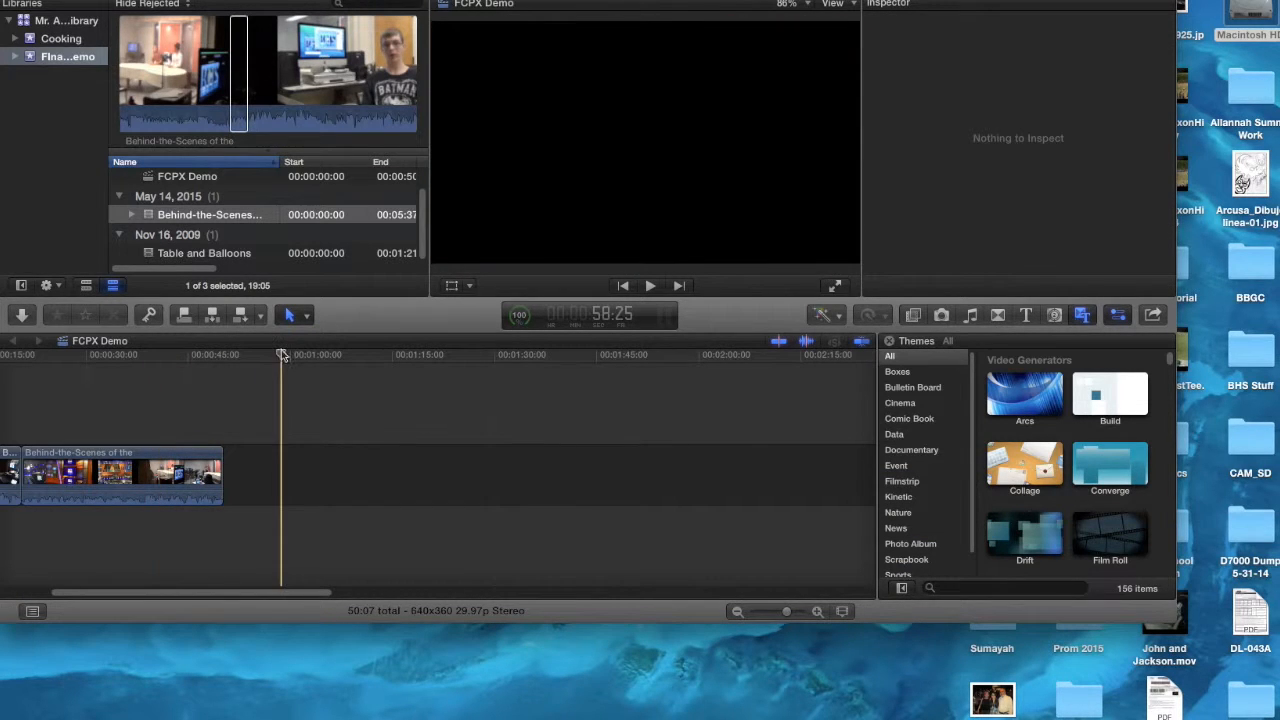
# Step: Insert the marked source range into the primary storyline at 37:07, splitting the clip there, and delete the inserted clip
pyautogui.moveTo(281, 355); pyautogui.dragTo(136, 374)
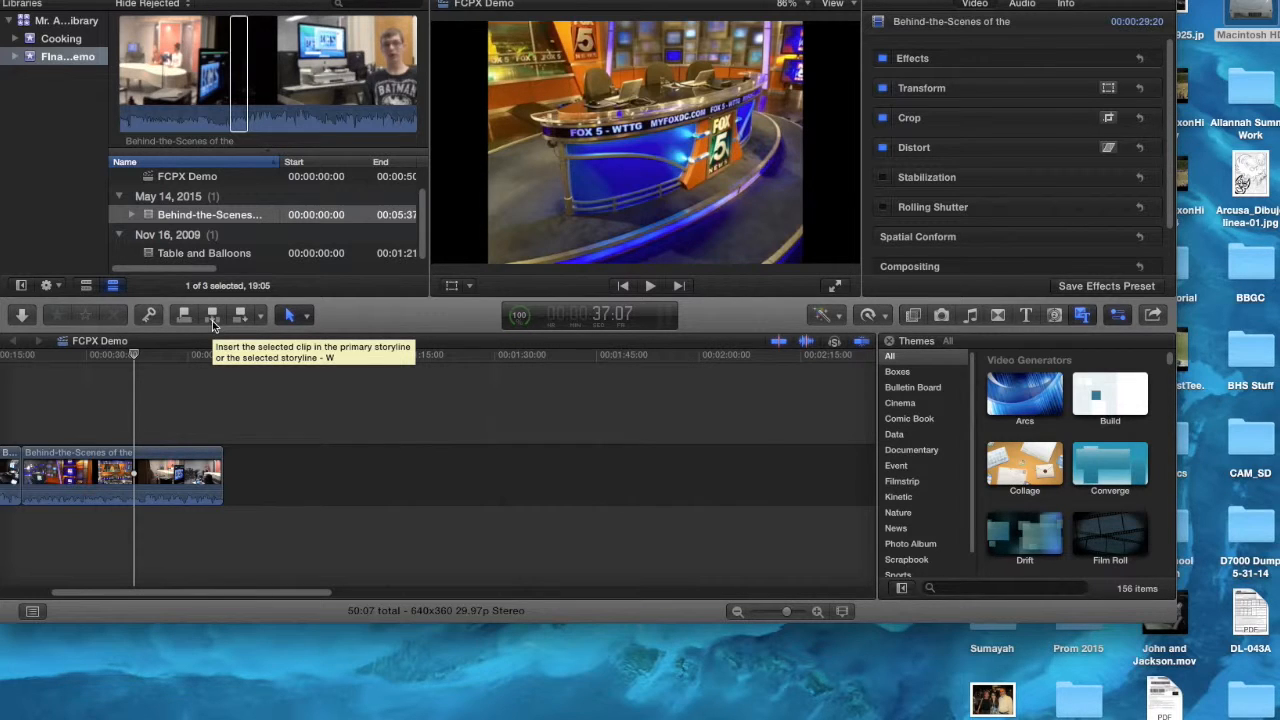
pyautogui.click(212, 320)
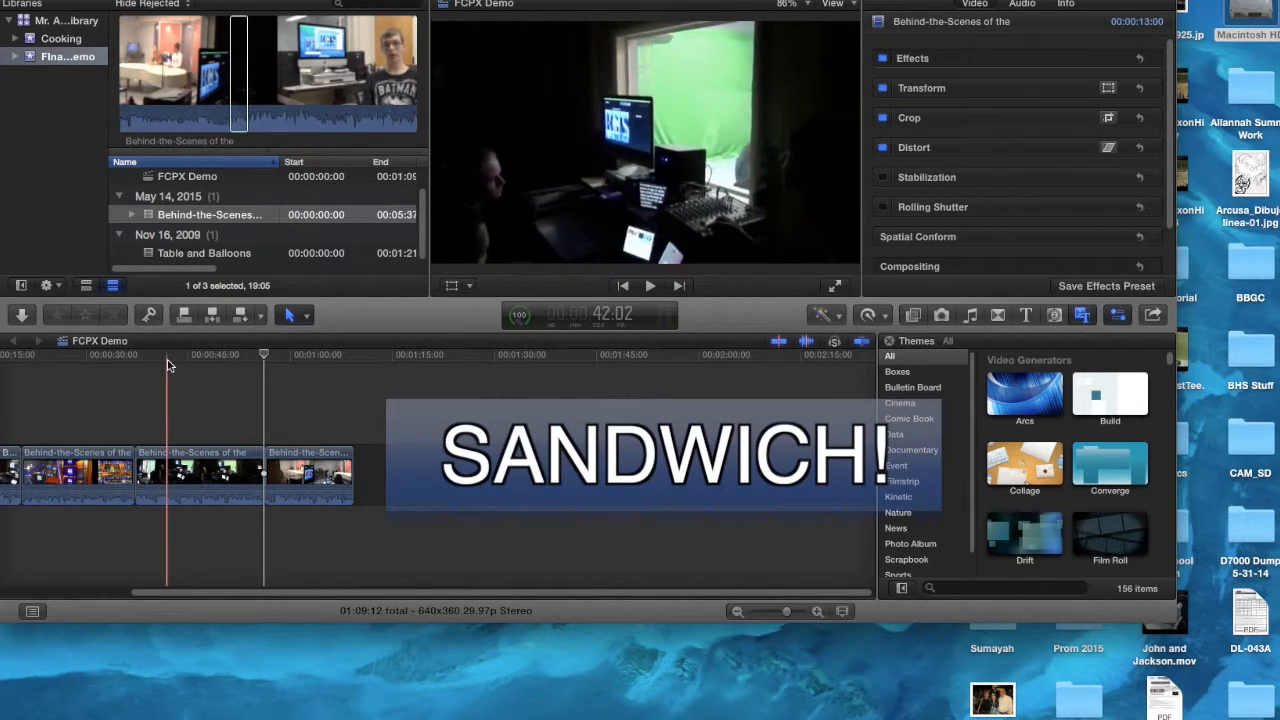
pyautogui.click(199, 468)
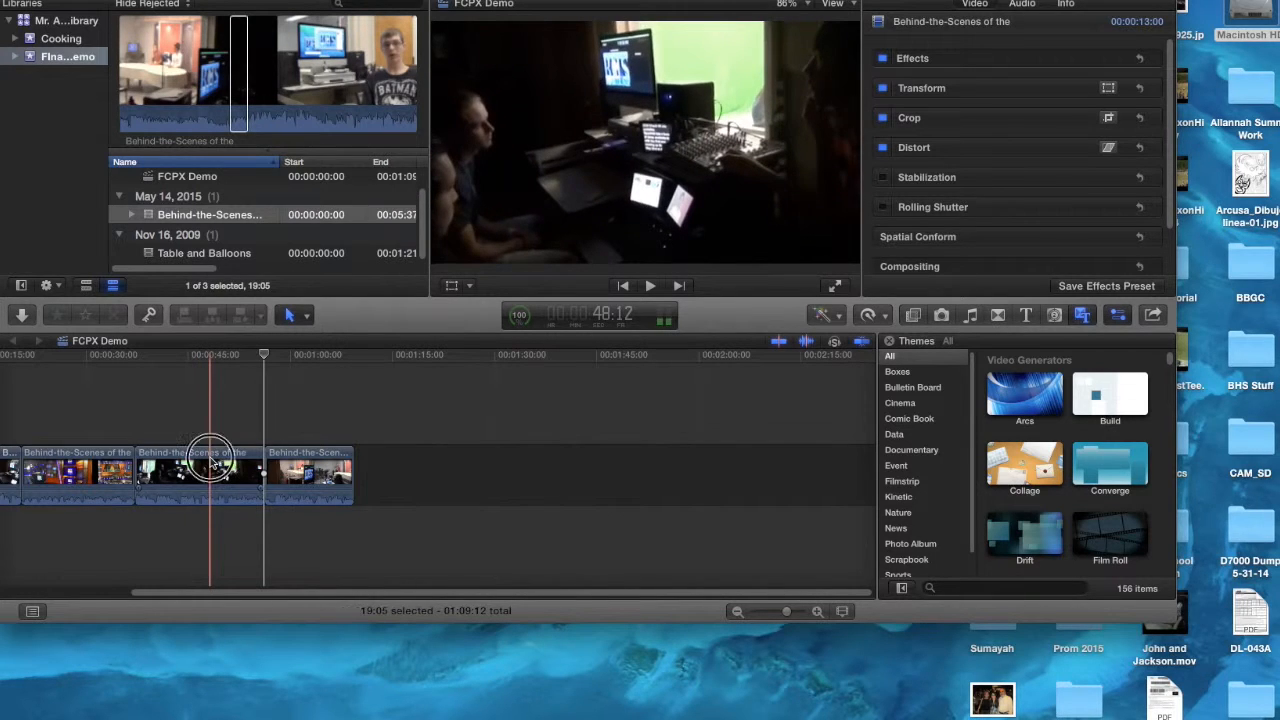
pyautogui.press('Delete')
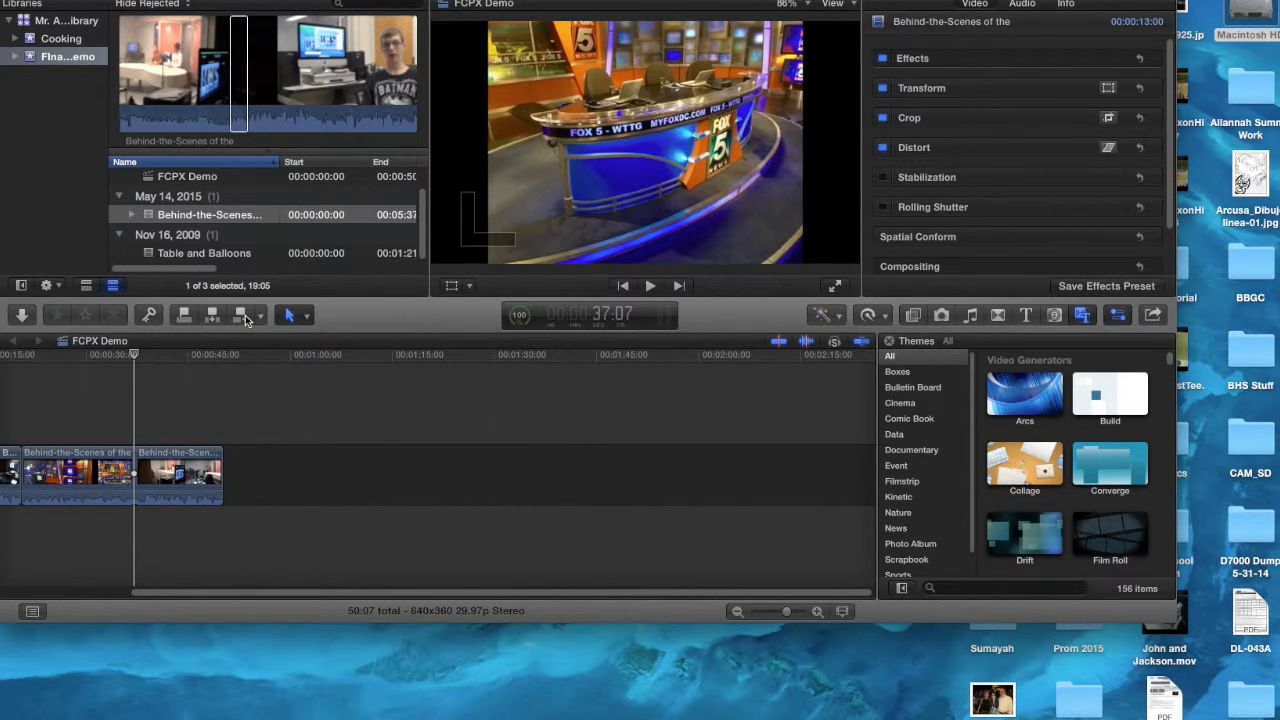
# Step: Place the playhead at 32:09 and append the marked source range to the end of the timeline
pyautogui.moveTo(134, 355); pyautogui.dragTo(100, 360)
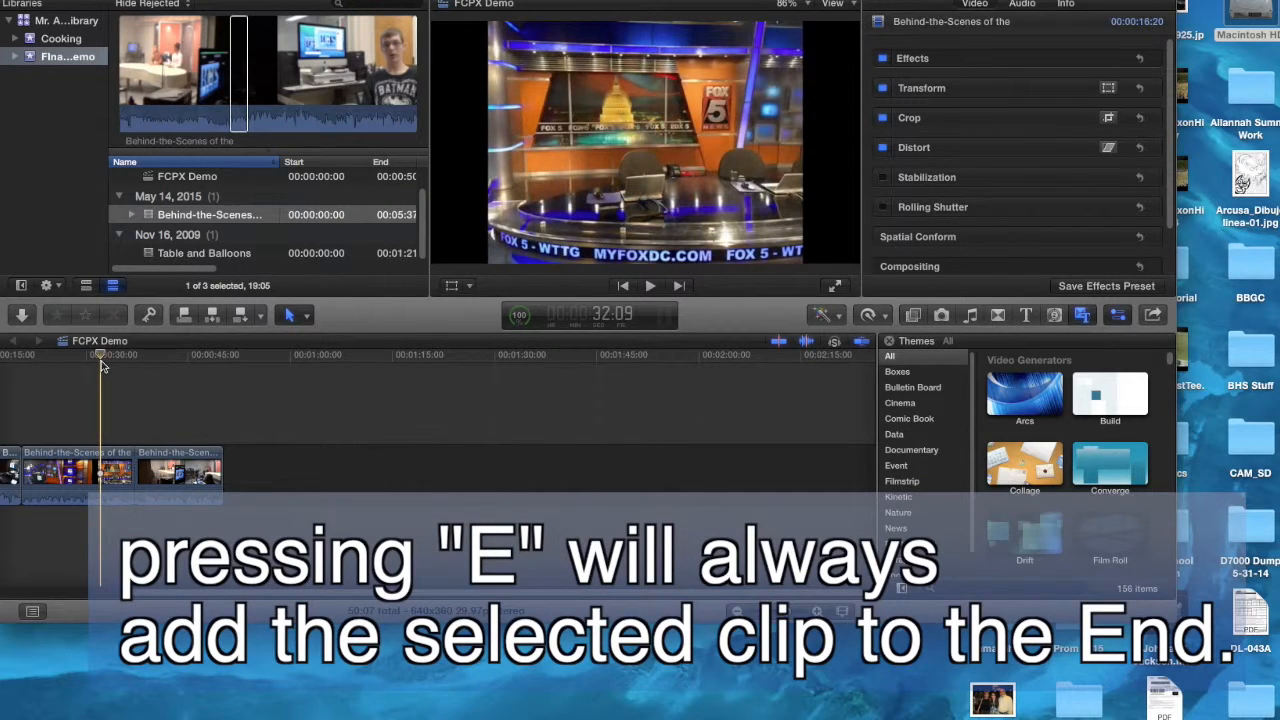
pyautogui.press('e')
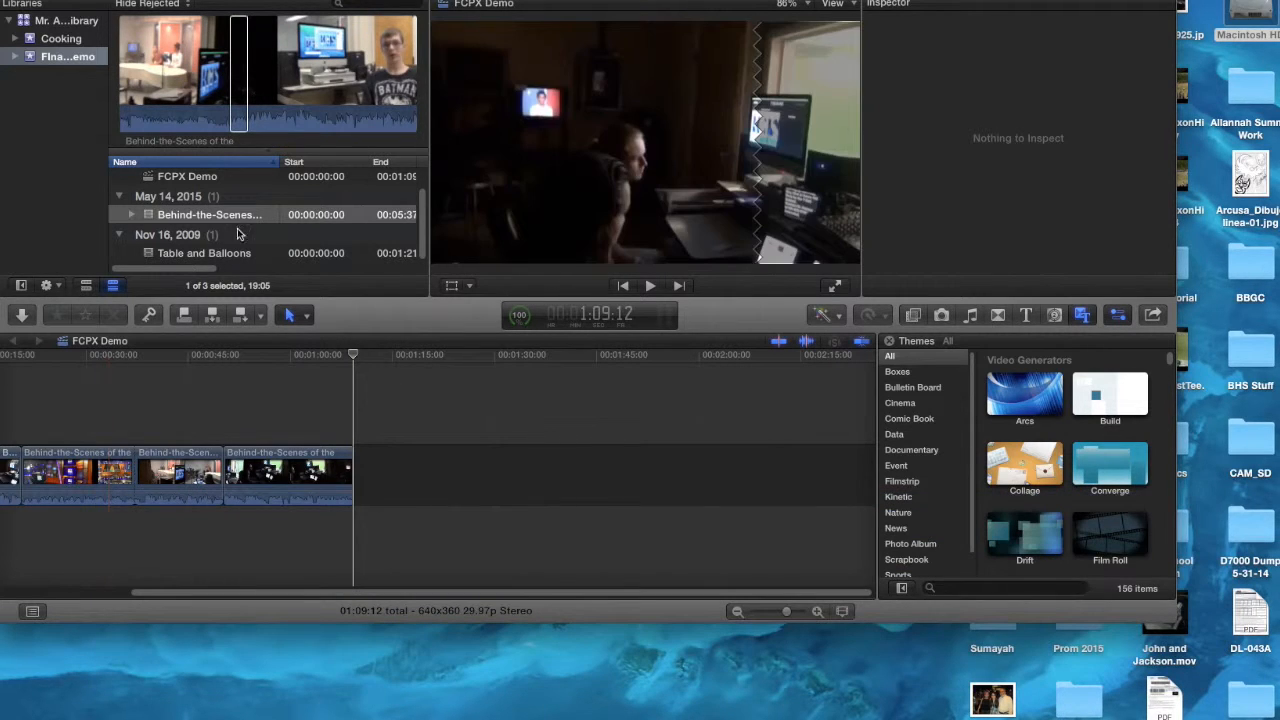
# Step: Mark the Behind-the-Scenes source from 3:04:29 to 3:21:00 and append that range to the end of the timeline
pyautogui.click(280, 88)
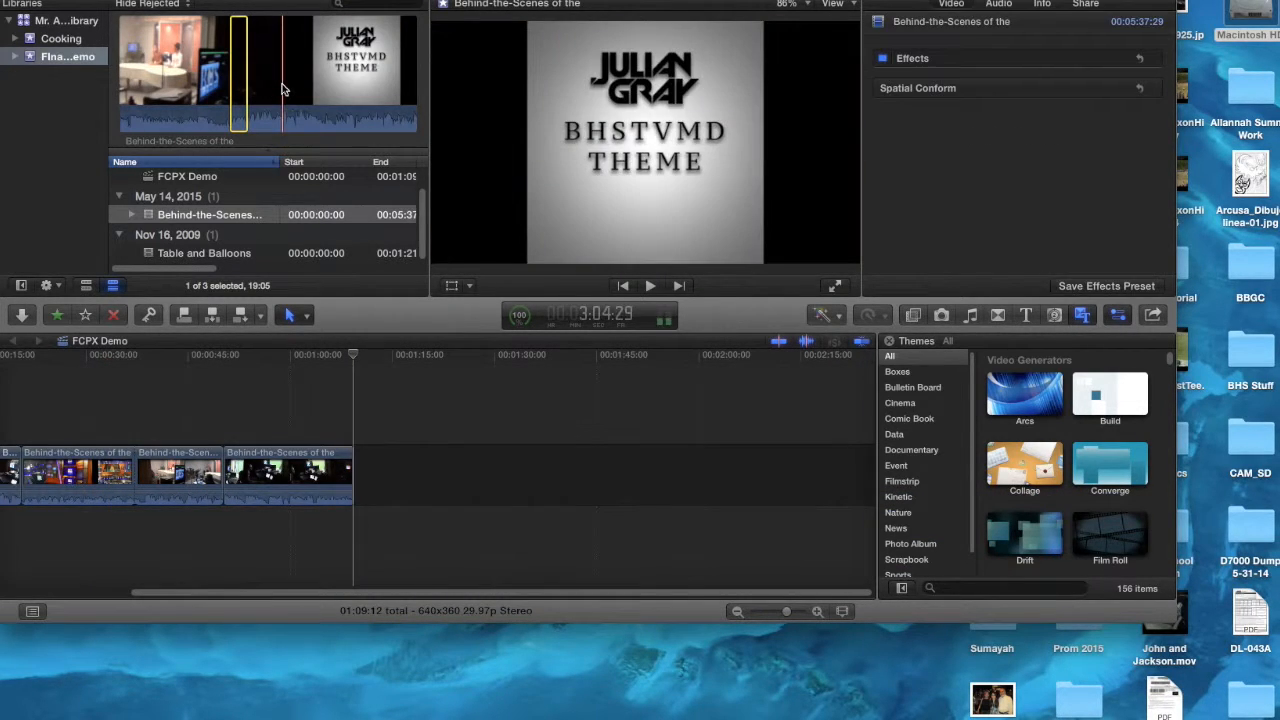
pyautogui.press('i')
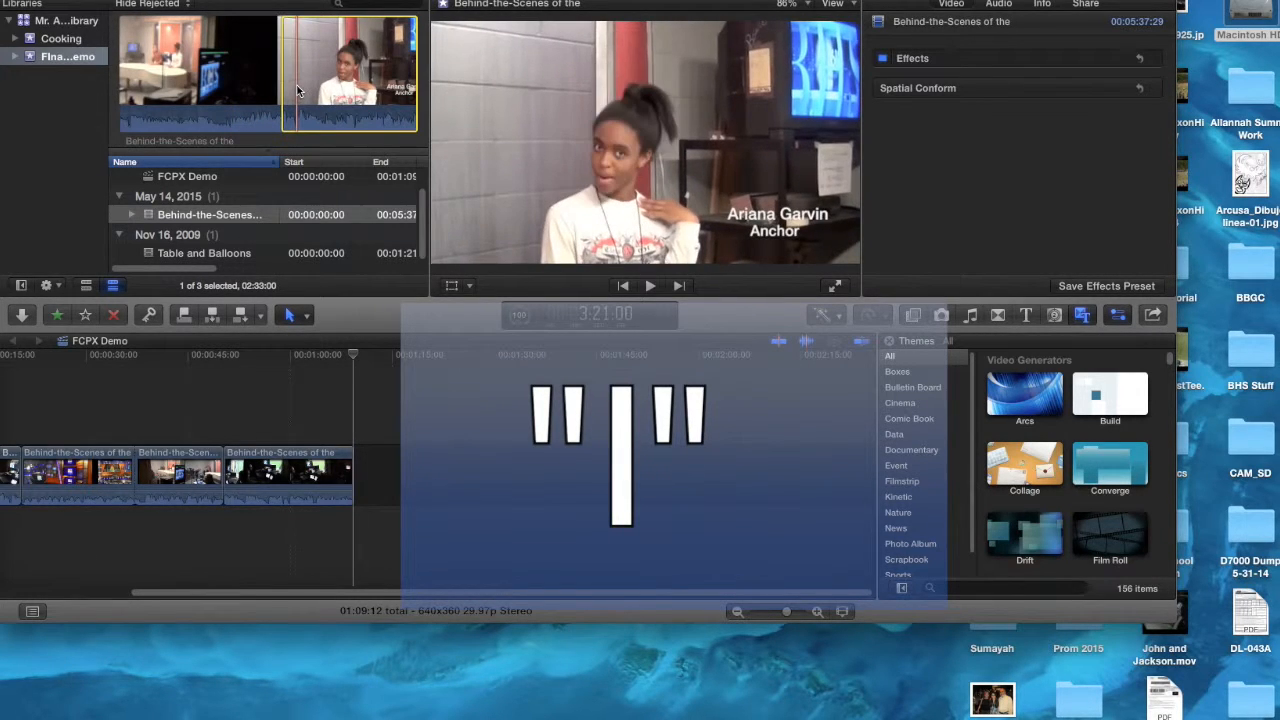
pyautogui.press('o')
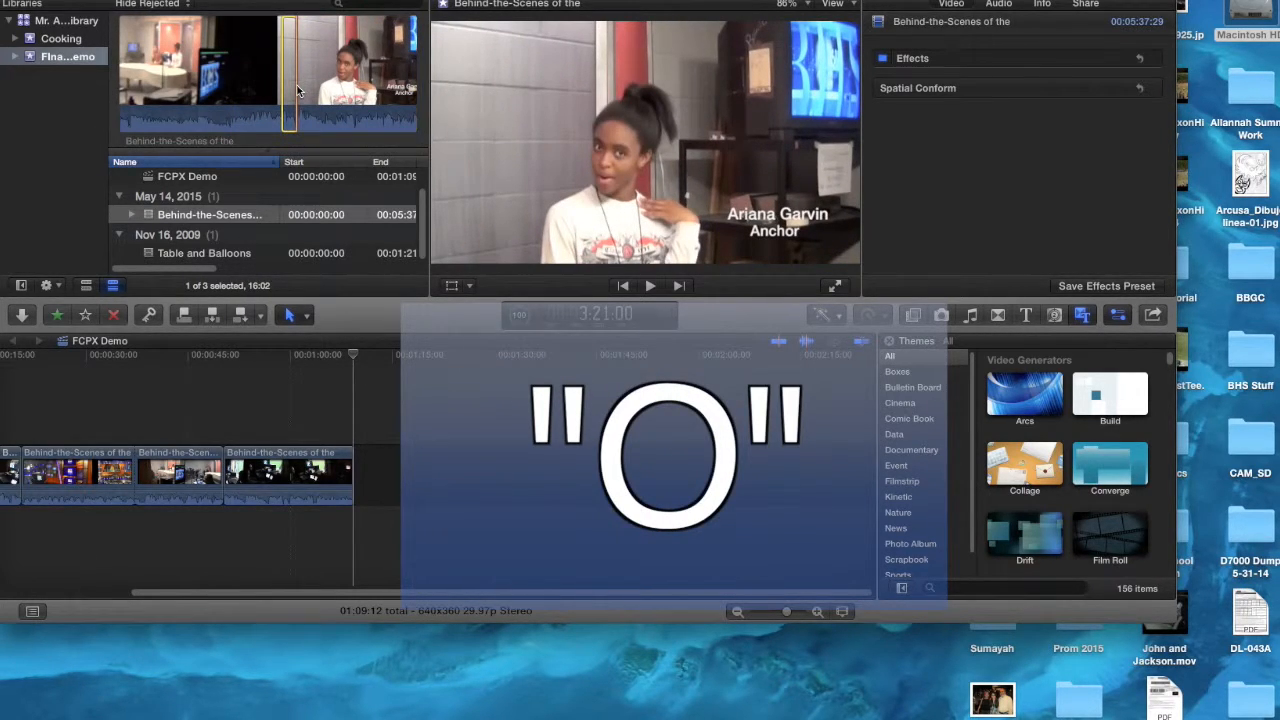
pyautogui.press('e')
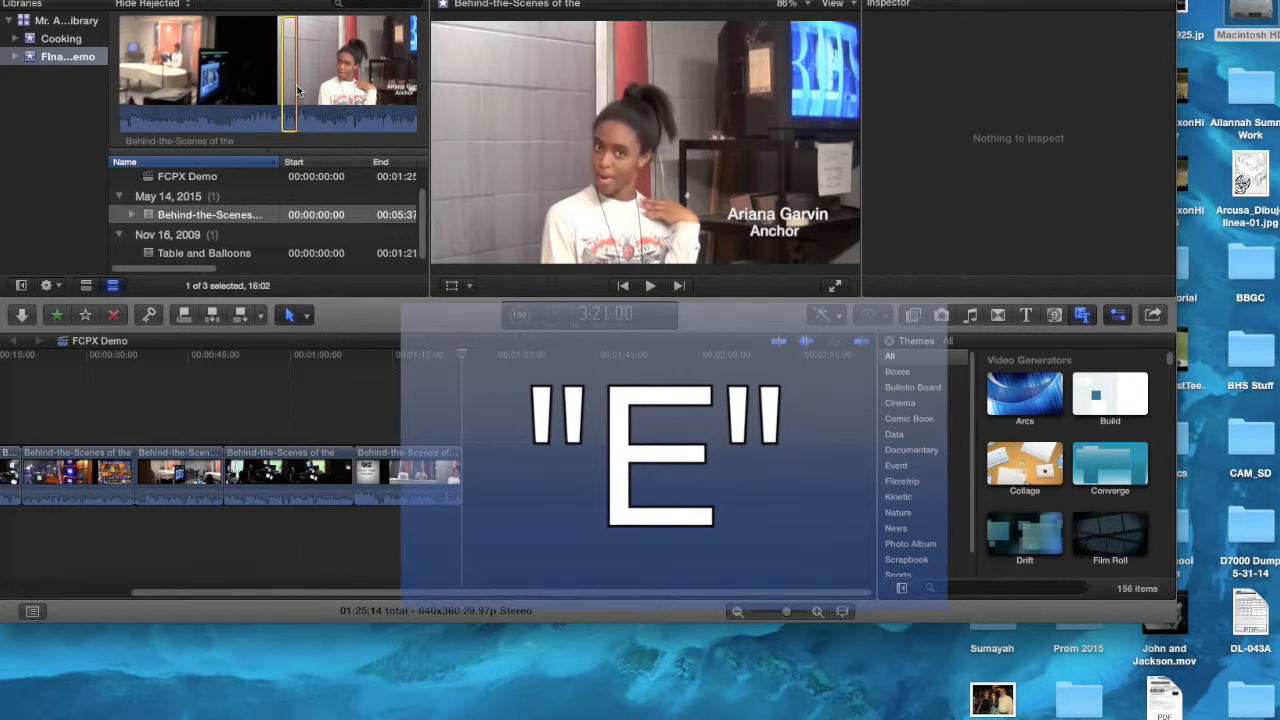
# Step: Mark the Table and Balloons source from 33:06 to 37:17 and append that range to the end of the timeline
pyautogui.click(229, 256)
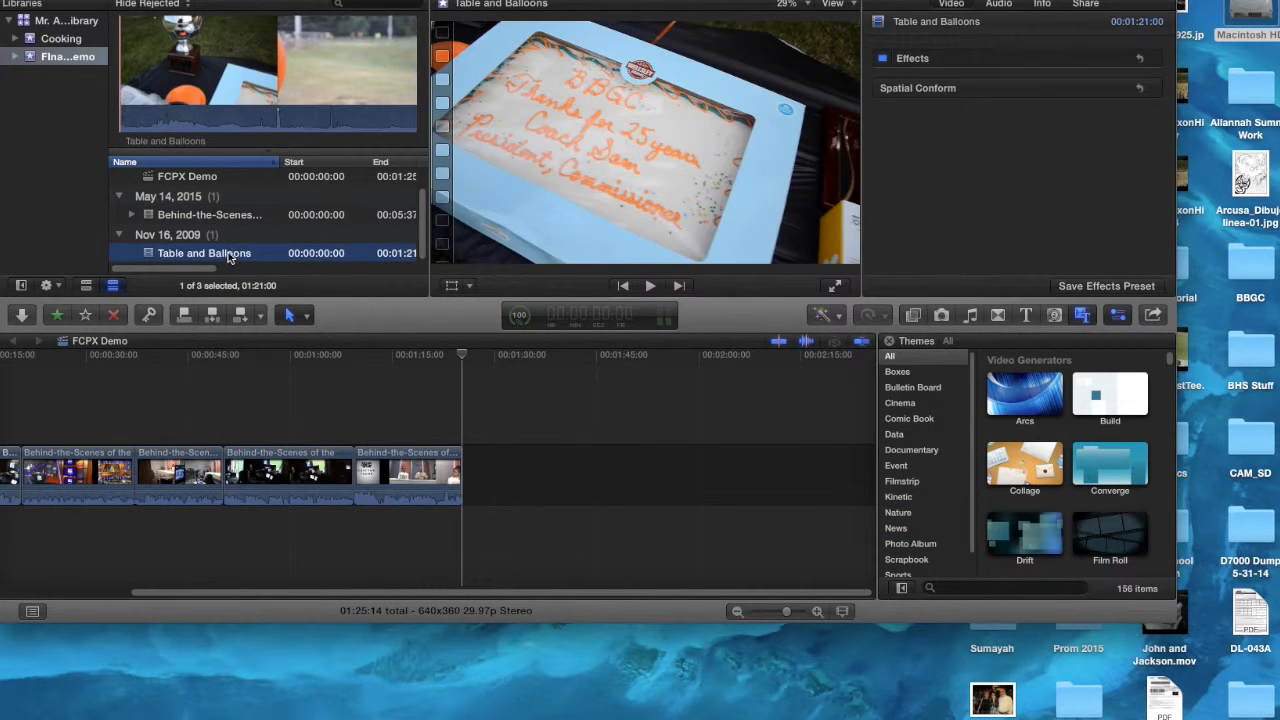
pyautogui.click(242, 80)
pyautogui.press('i')
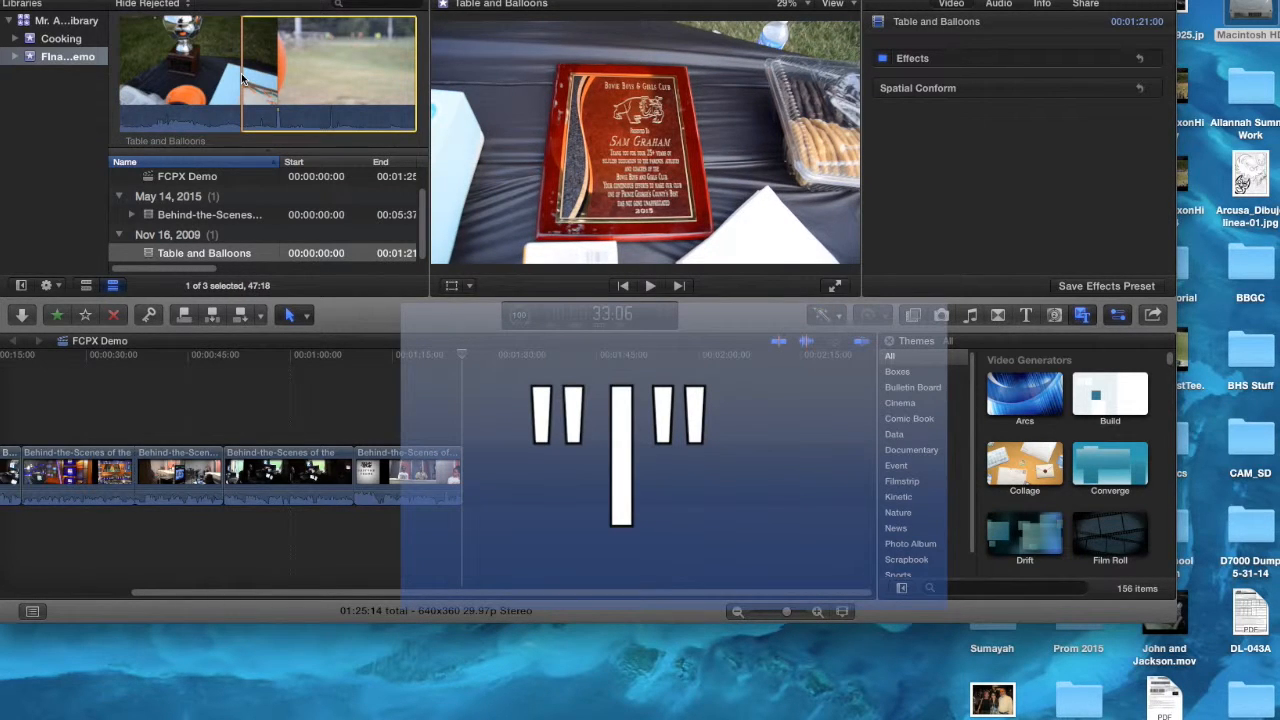
pyautogui.press('space')
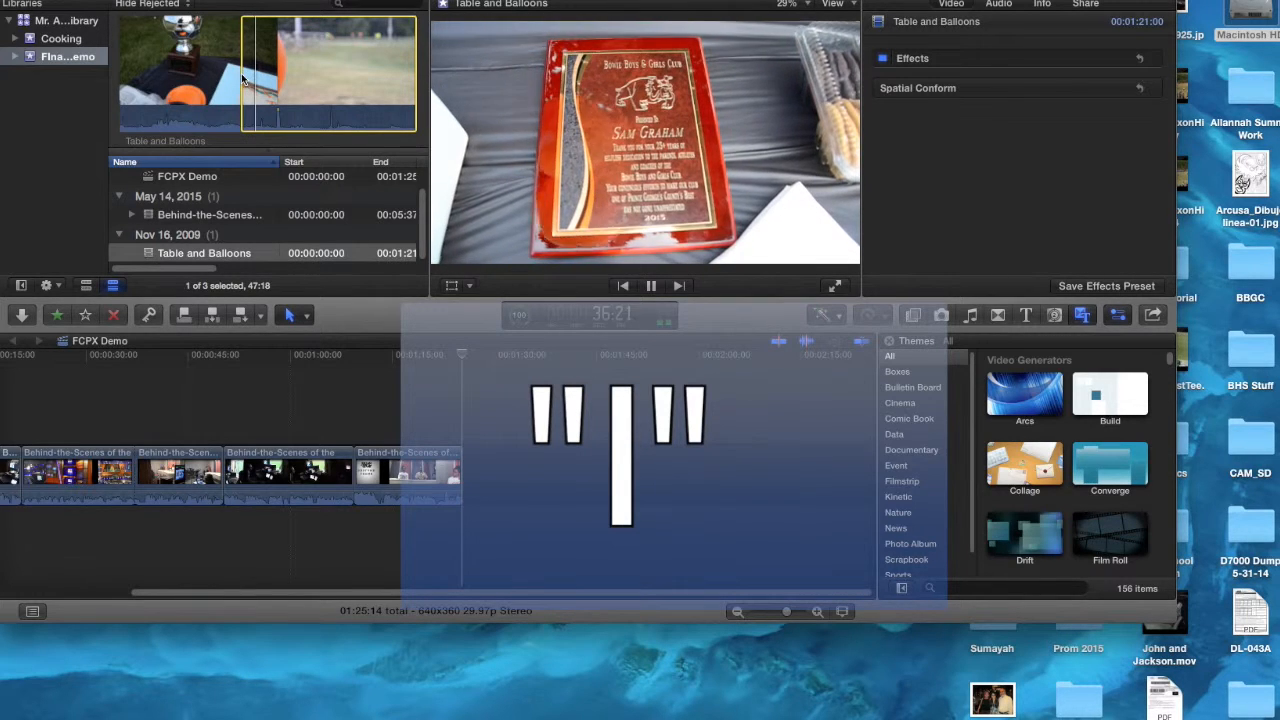
pyautogui.press('space')
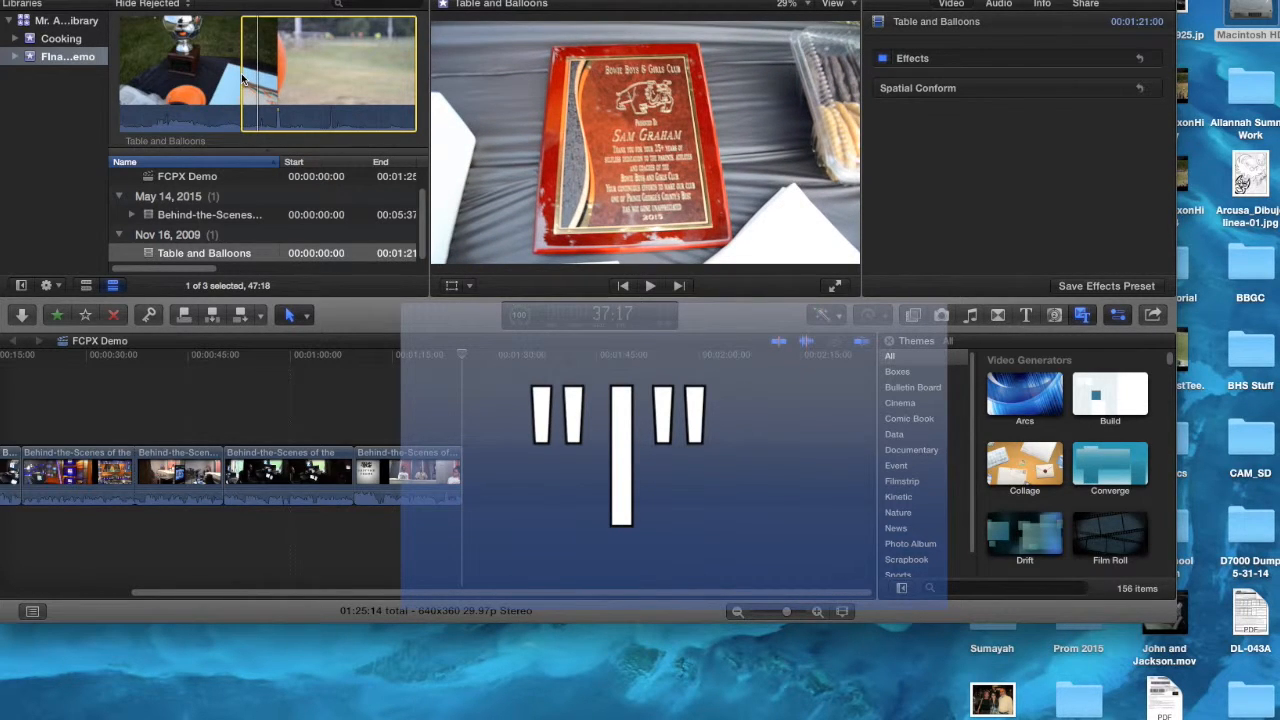
pyautogui.press('o')
pyautogui.press('e')
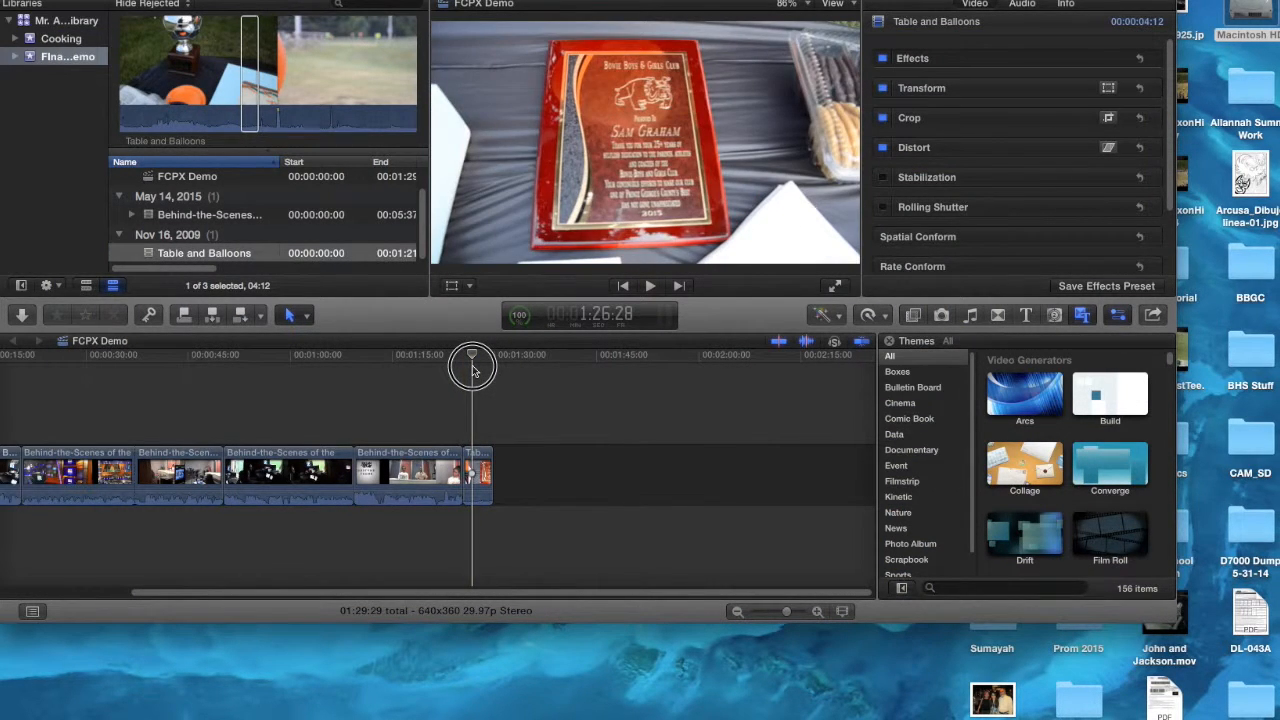
# Step: Turn off timeline snapping and place the playhead at 1:26:10, near the start of the Table and Balloons clip
pyautogui.moveTo(472, 366); pyautogui.dragTo(467, 358)
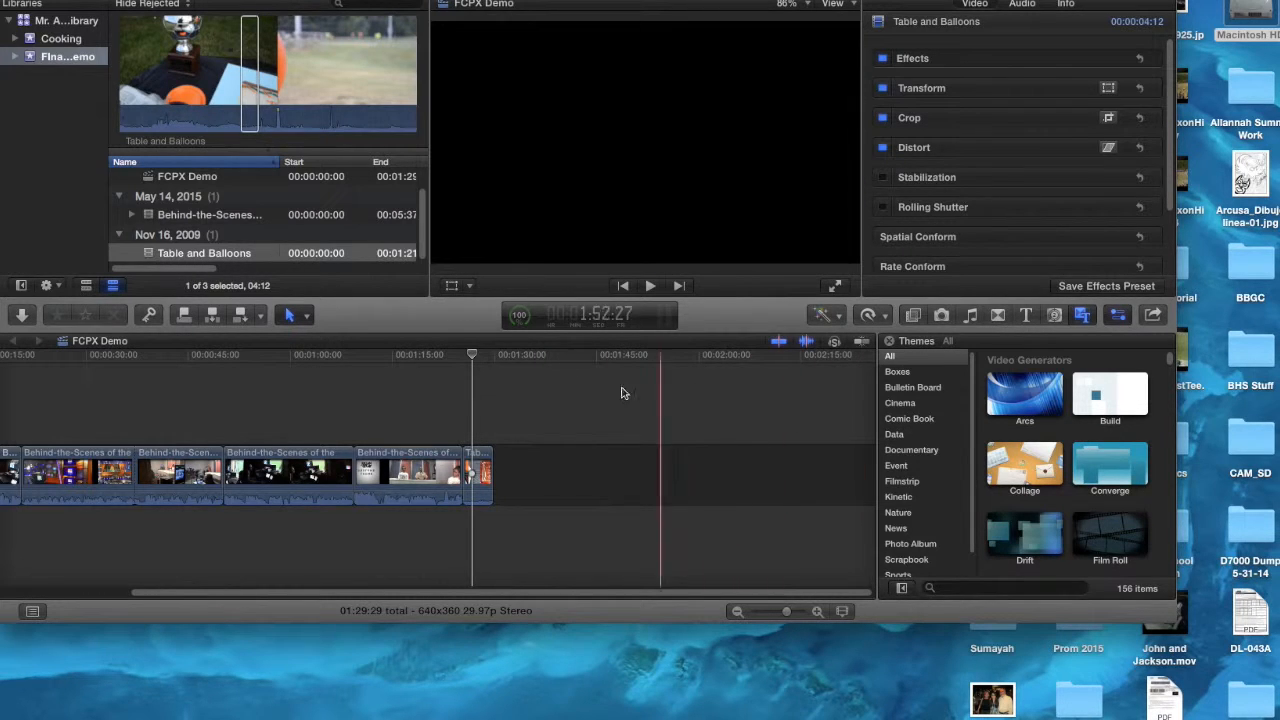
pyautogui.click(471, 357)
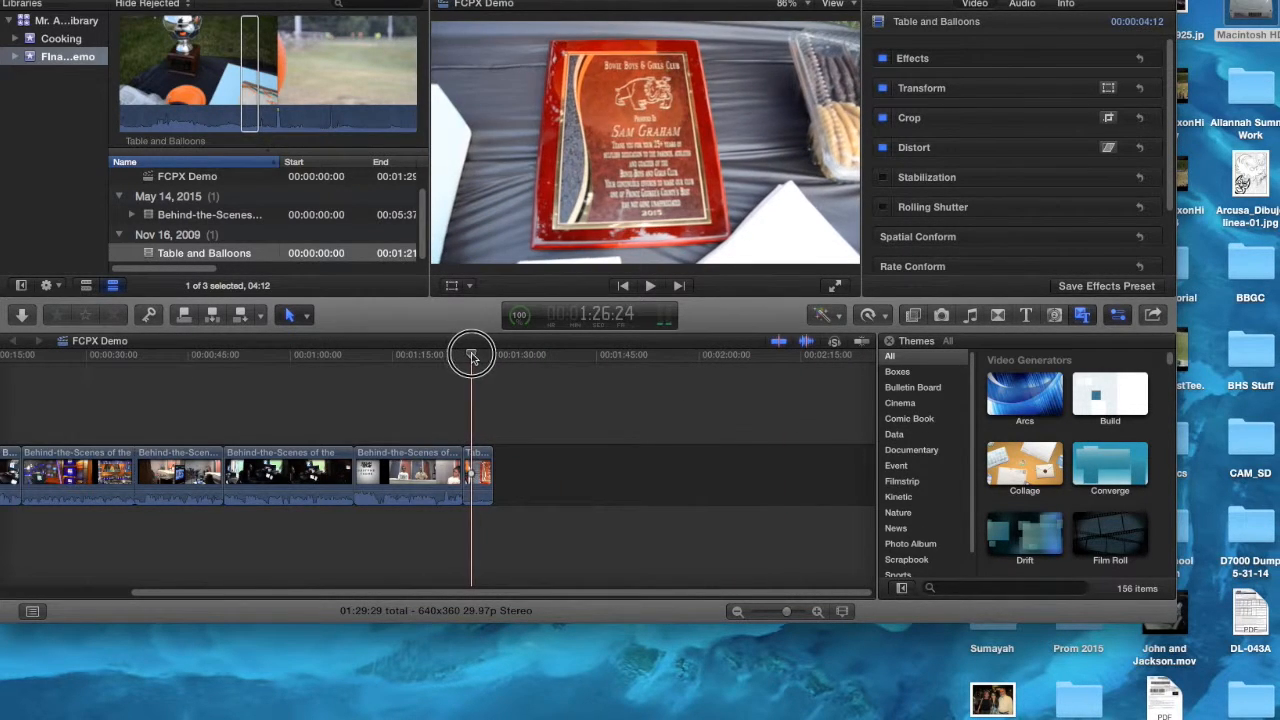
pyautogui.moveTo(471, 357)
pyautogui.mouseDown()
pyautogui.moveTo(452, 364)
pyautogui.moveTo(468, 362)
pyautogui.mouseUp()
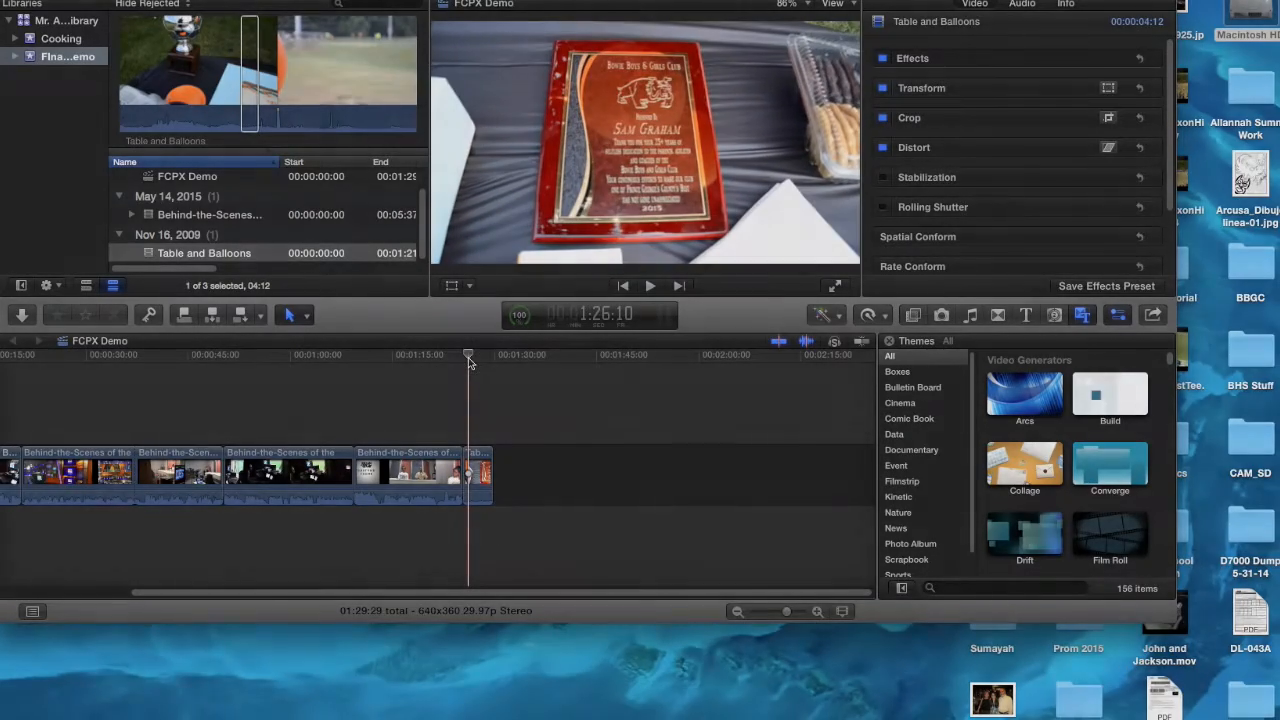